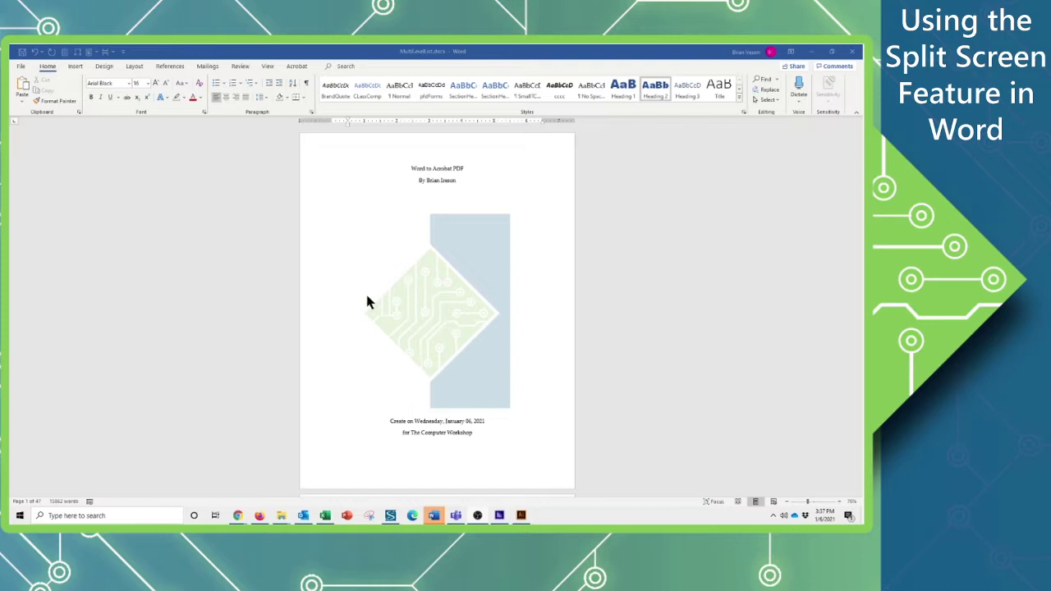
Step: Scroll past the cover page to the Heading One page with First and Second Point
{"action": "scroll", "coordinate": [367, 302], "scroll_direction": "down", "scroll_amount": 5}
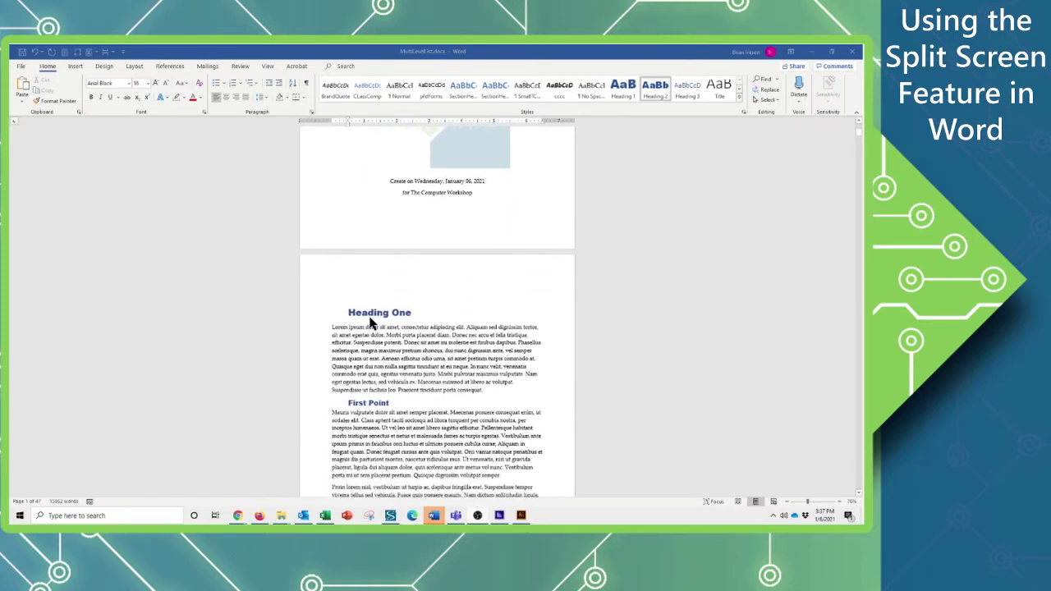
{"action": "scroll", "coordinate": [371, 323], "scroll_direction": "down", "scroll_amount": 4}
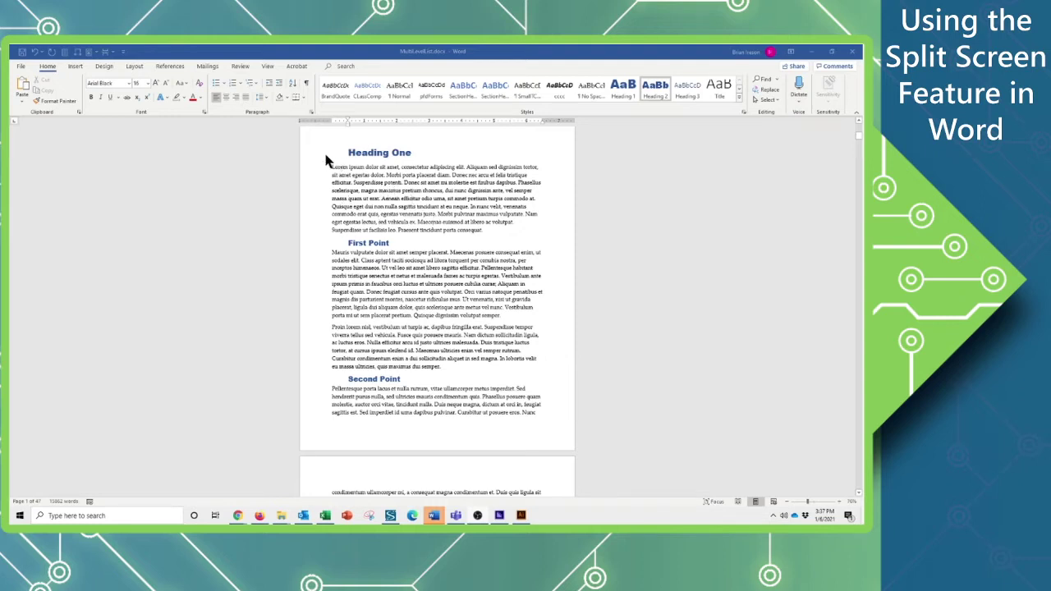
{"action": "left_click", "coordinate": [343, 244]}
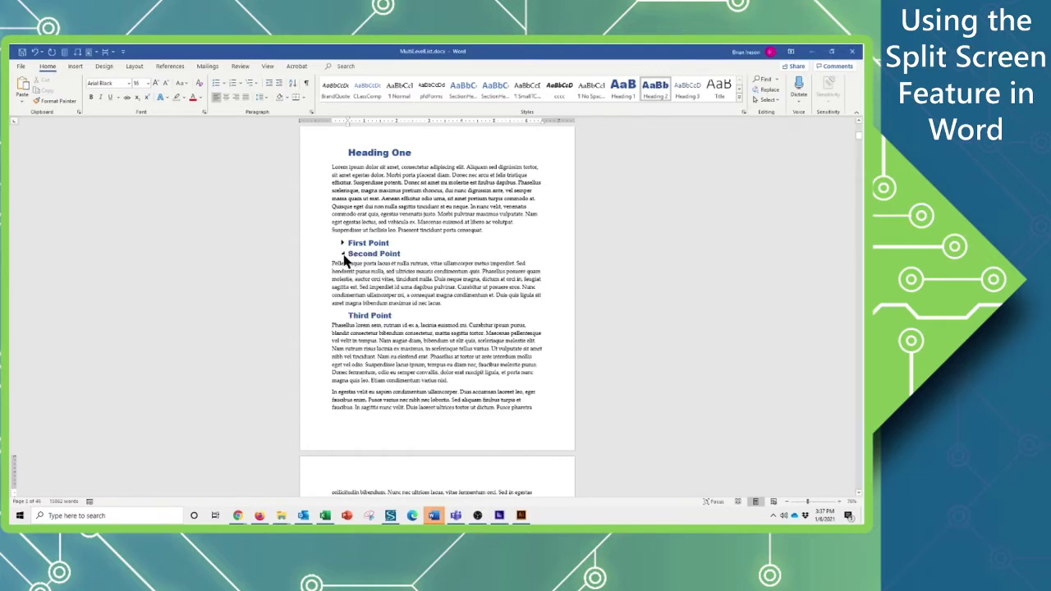
{"action": "left_click", "coordinate": [343, 255]}
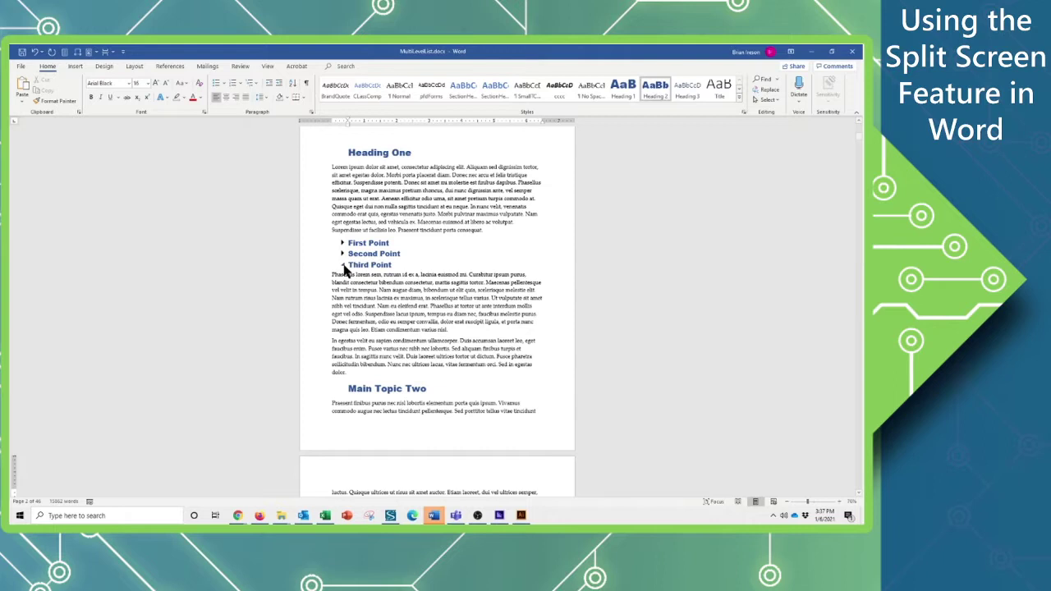
{"action": "left_click", "coordinate": [343, 266]}
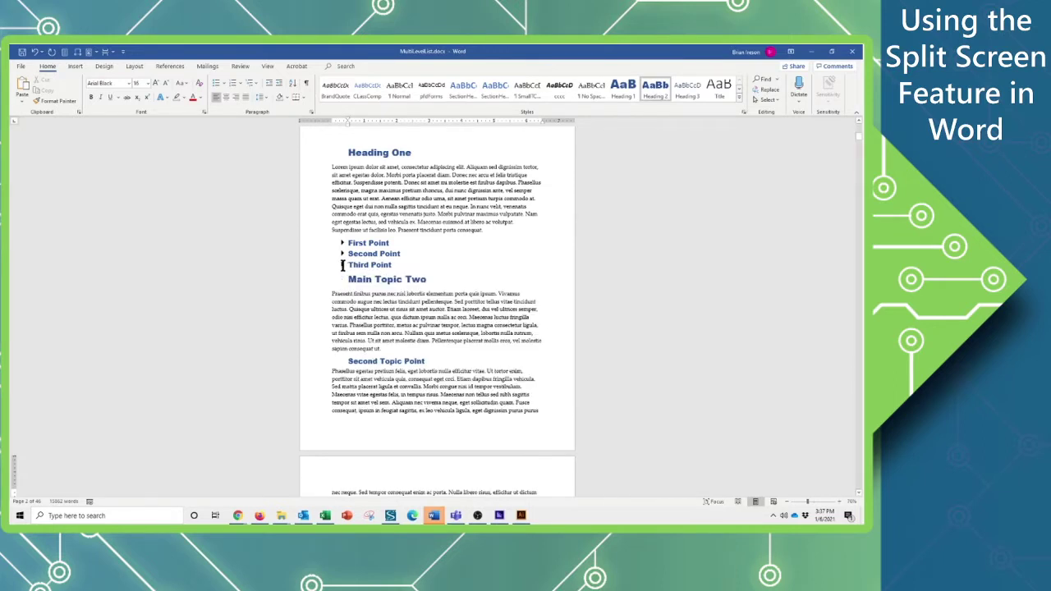
{"action": "left_click", "coordinate": [344, 266]}
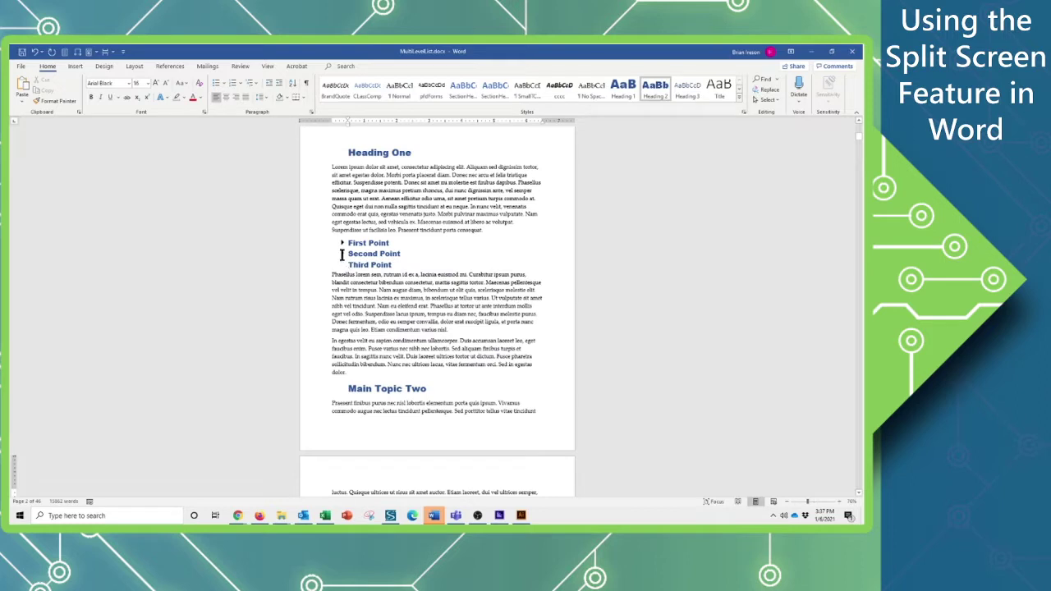
{"action": "left_click", "coordinate": [343, 255]}
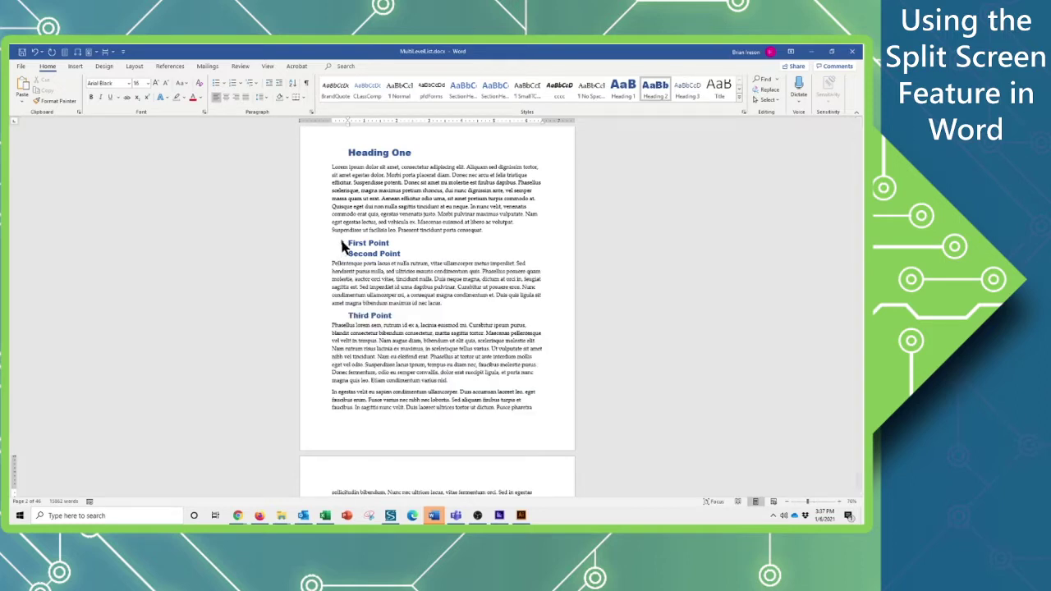
{"action": "left_click", "coordinate": [343, 245]}
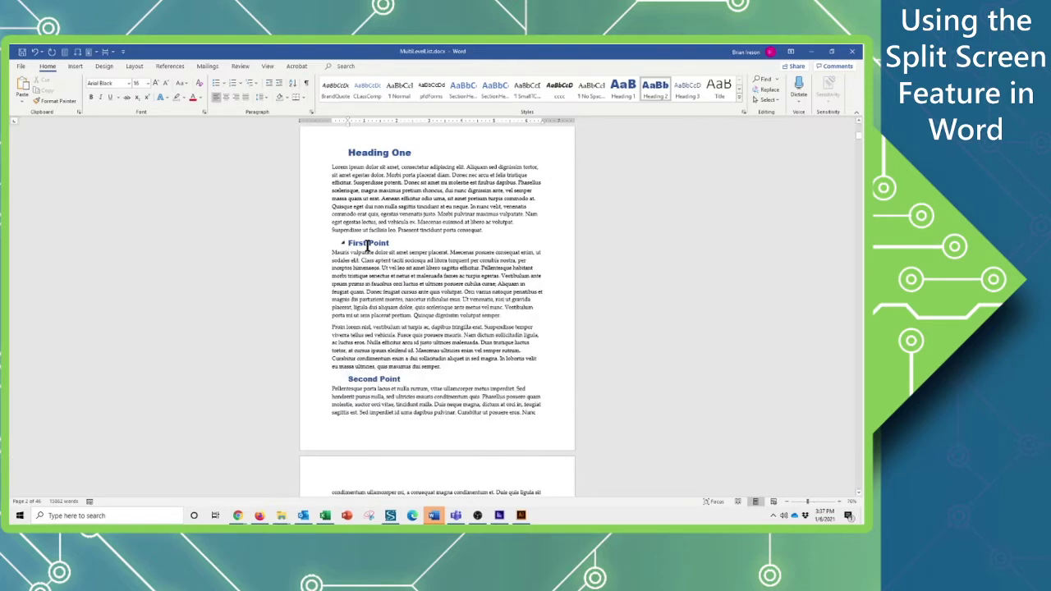
Step: Show the View ribbon and scroll through the expanded First, Second and Third Point sections
{"action": "left_click", "coordinate": [268, 67]}
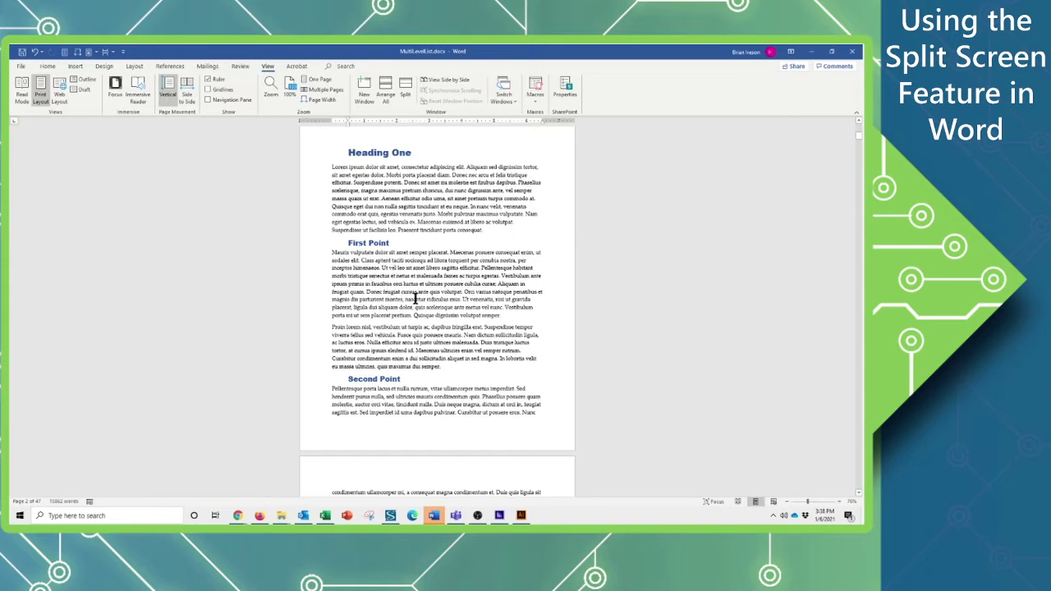
{"action": "scroll", "coordinate": [369, 260], "scroll_direction": "down", "scroll_amount": 15}
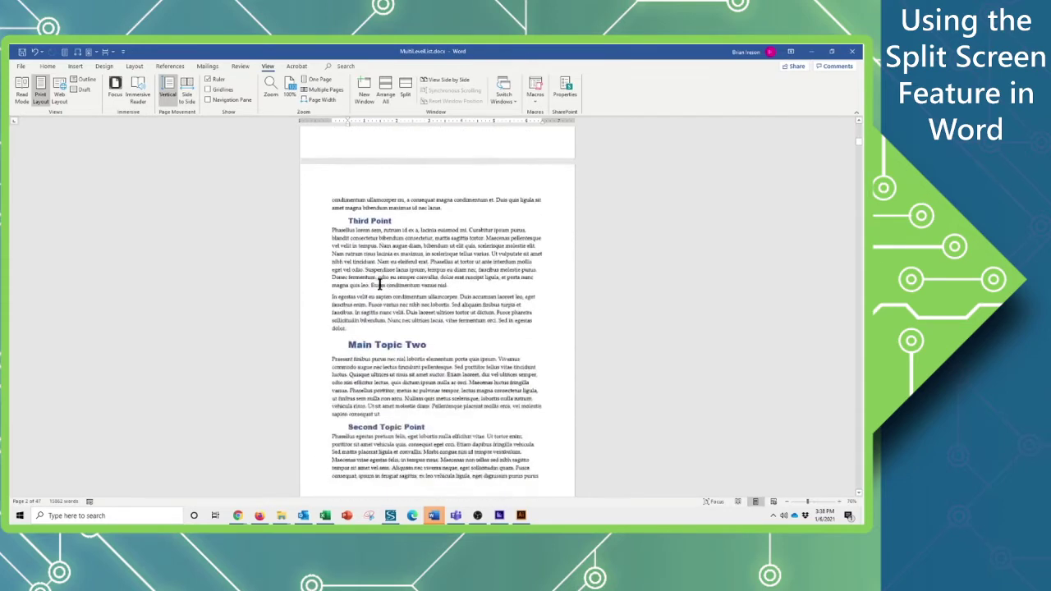
{"action": "scroll", "coordinate": [380, 284], "scroll_direction": "up", "scroll_amount": 15}
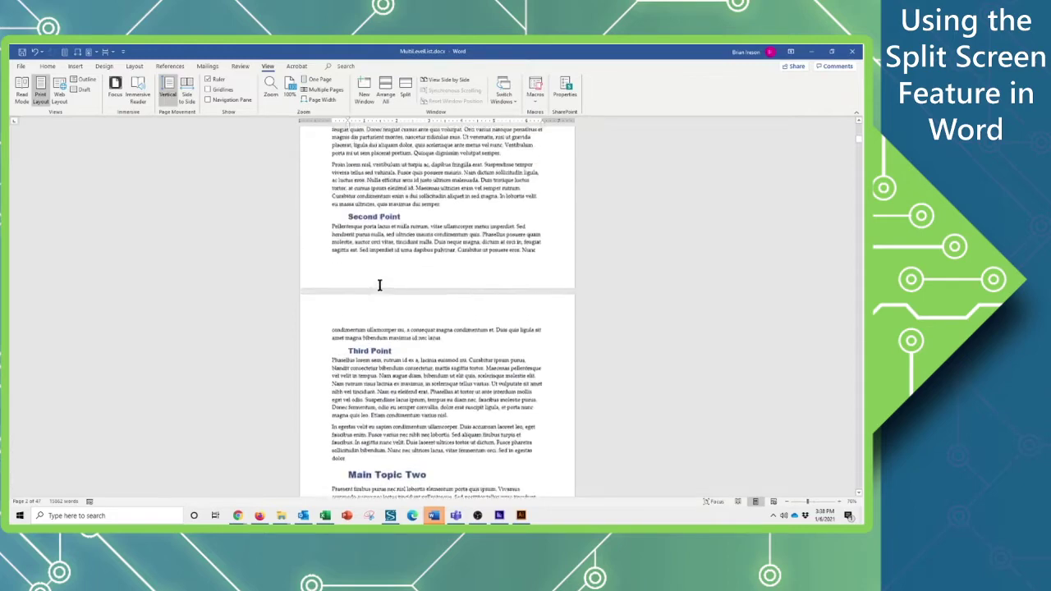
{"action": "scroll", "coordinate": [380, 284], "scroll_direction": "down", "scroll_amount": 1}
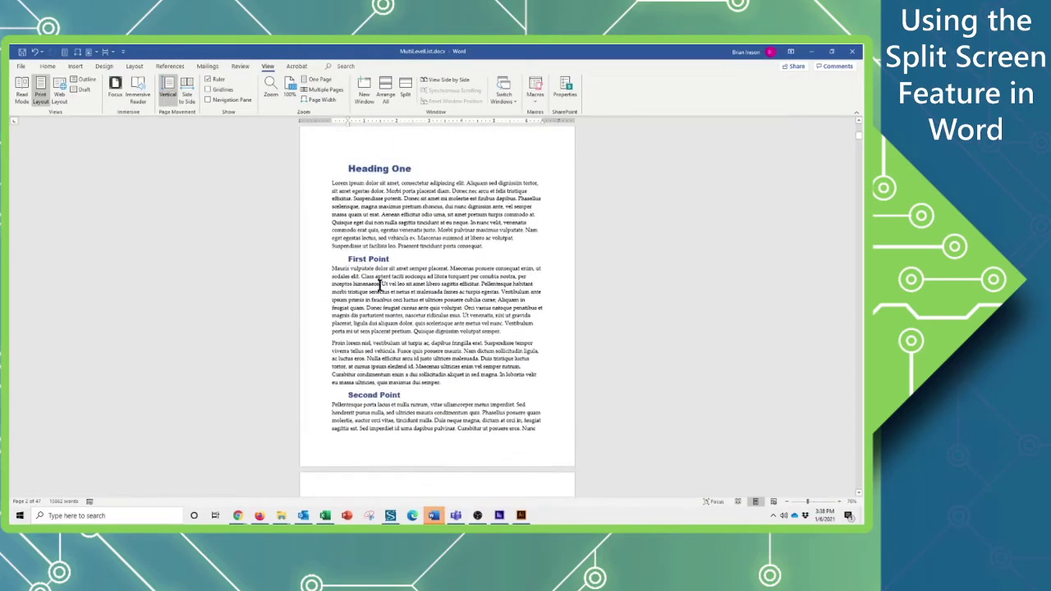
Step: Split the window into two panes and shrink the upper Heading One pane
{"action": "left_click", "coordinate": [406, 89]}
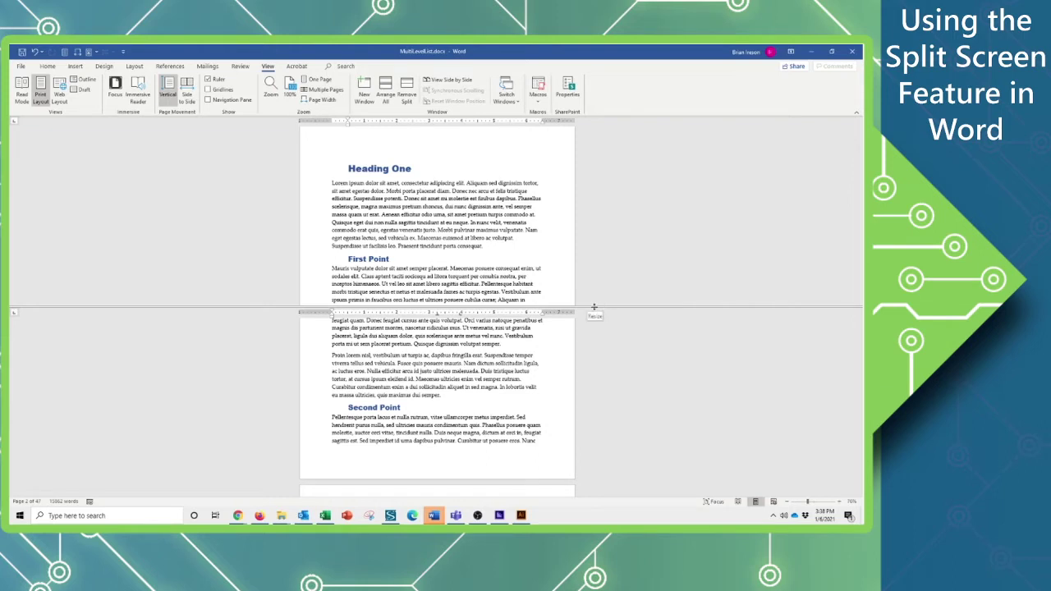
{"action": "left_click_drag", "start_coordinate": [594, 308], "coordinate": [583, 252]}
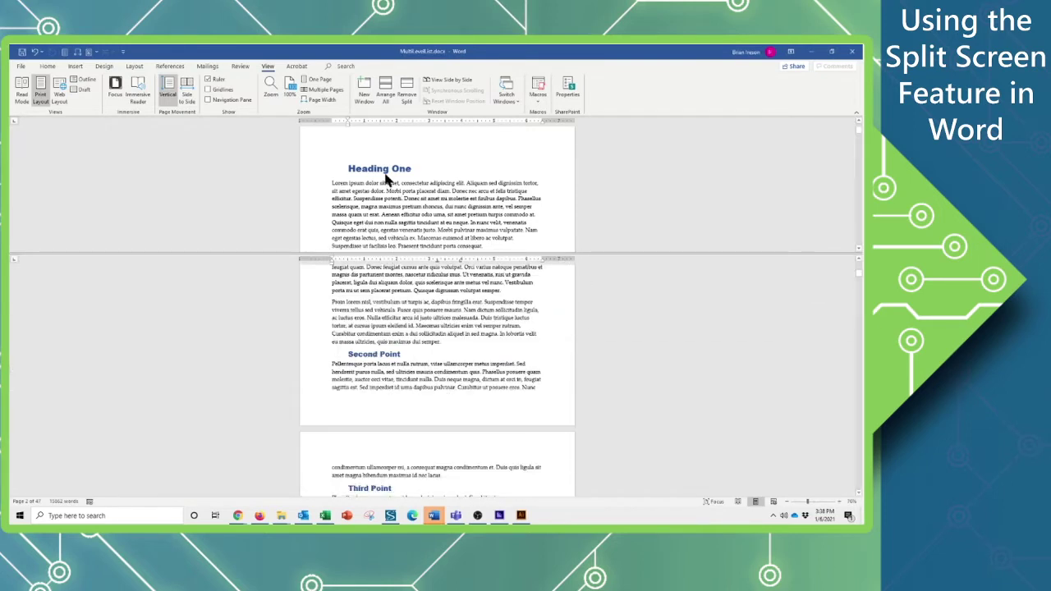
{"action": "scroll", "coordinate": [414, 212], "scroll_direction": "down", "scroll_amount": 5}
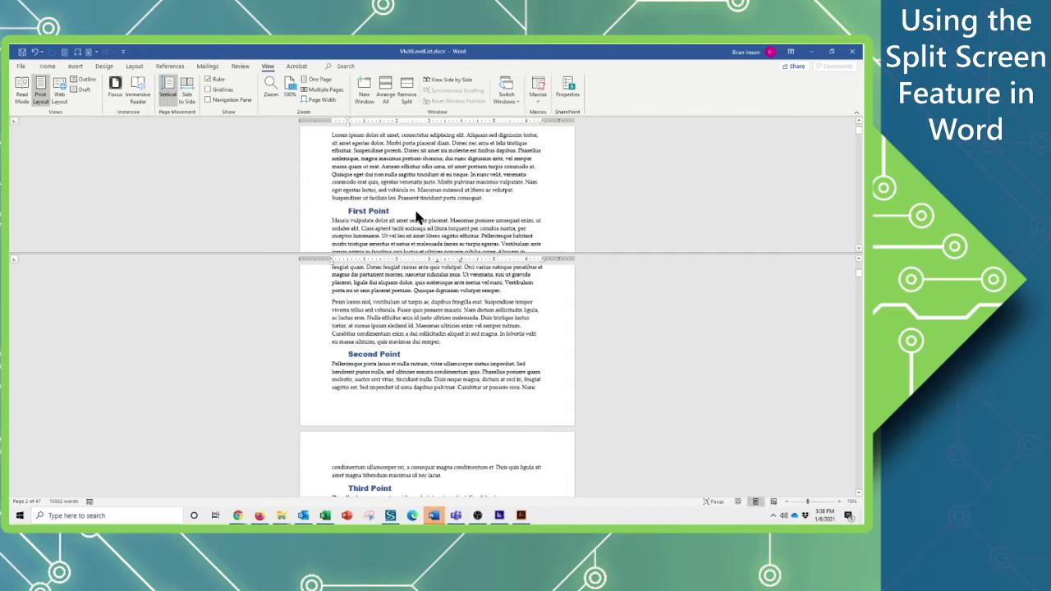
{"action": "scroll", "coordinate": [417, 215], "scroll_direction": "down", "scroll_amount": 5}
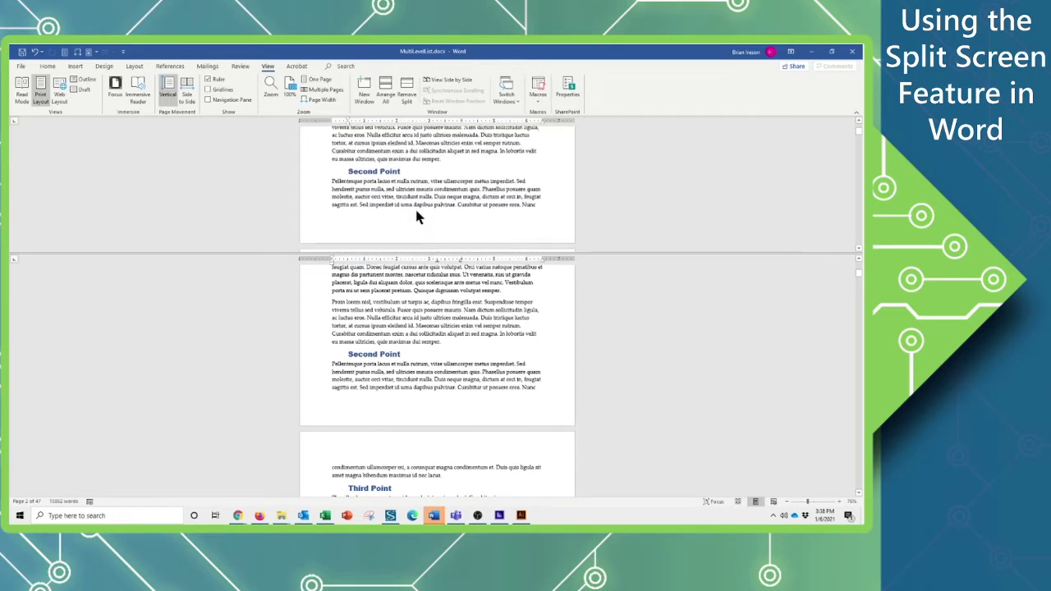
{"action": "scroll", "coordinate": [415, 216], "scroll_direction": "up", "scroll_amount": 3}
{"action": "scroll", "coordinate": [416, 218], "scroll_direction": "down", "scroll_amount": 3}
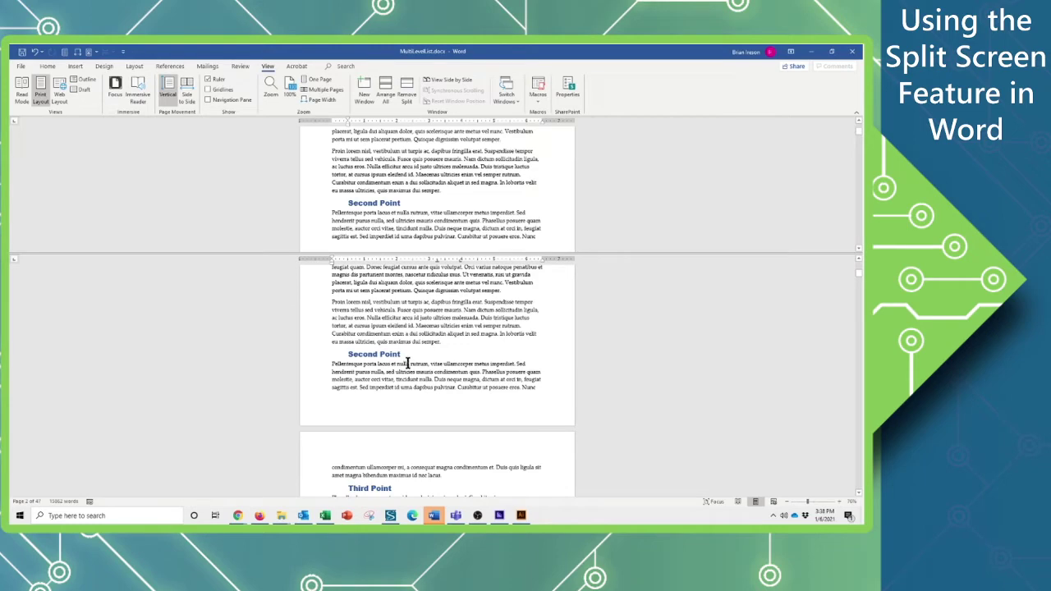
{"action": "scroll", "coordinate": [407, 364], "scroll_direction": "up", "scroll_amount": 9}
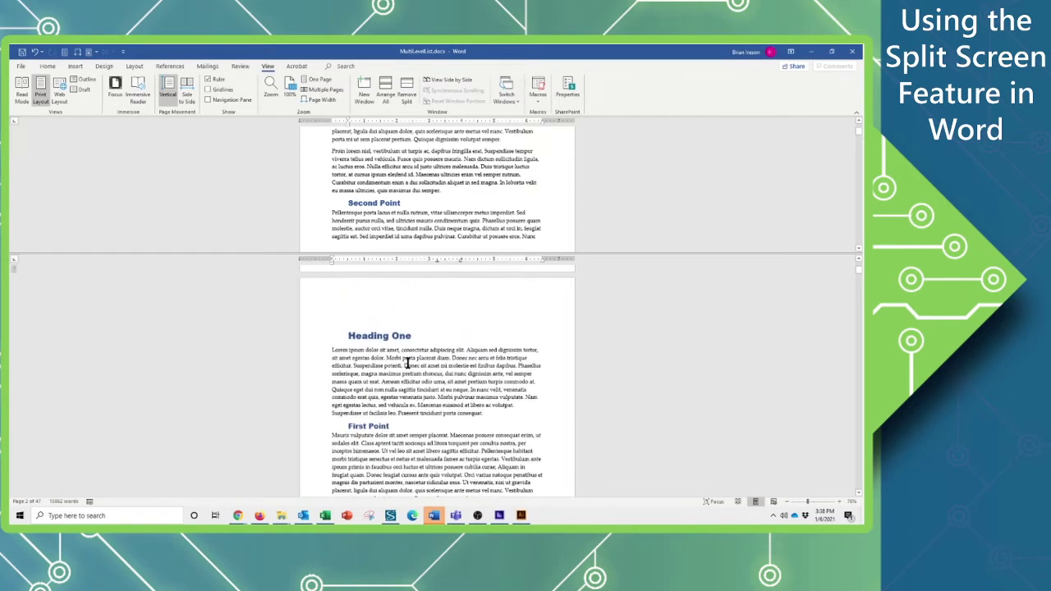
{"action": "scroll", "coordinate": [408, 363], "scroll_direction": "up", "scroll_amount": 5}
{"action": "scroll", "coordinate": [405, 360], "scroll_direction": "down", "scroll_amount": 6}
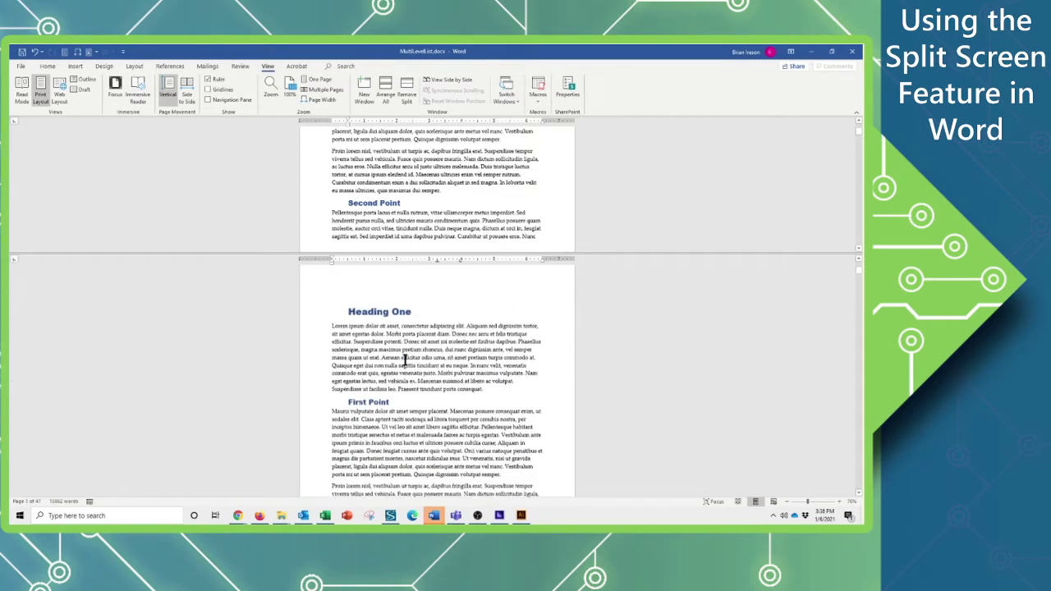
{"action": "scroll", "coordinate": [405, 359], "scroll_direction": "down", "scroll_amount": 10}
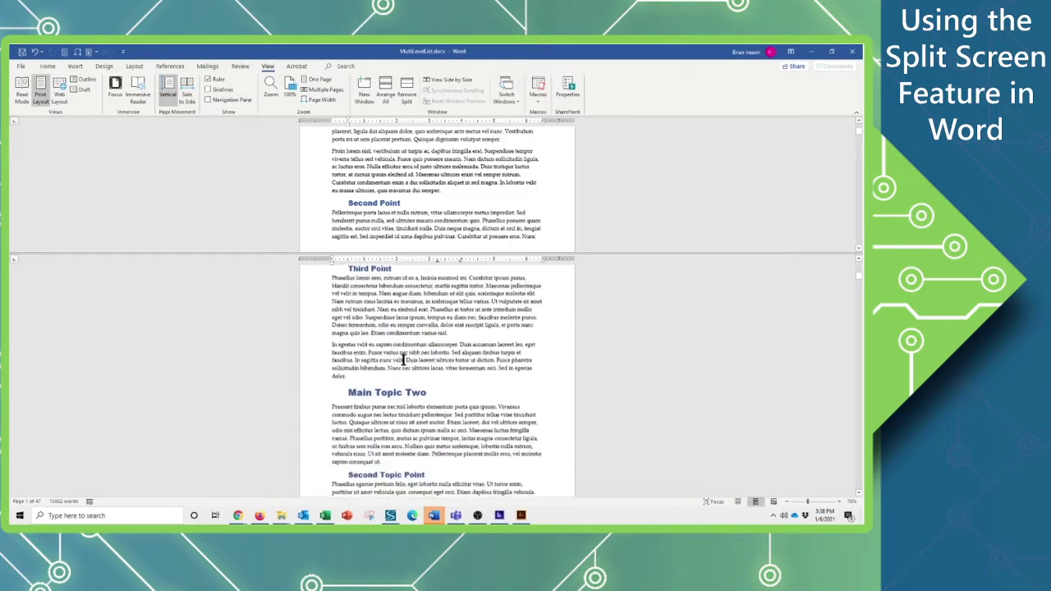
{"action": "scroll", "coordinate": [403, 360], "scroll_direction": "up", "scroll_amount": 5}
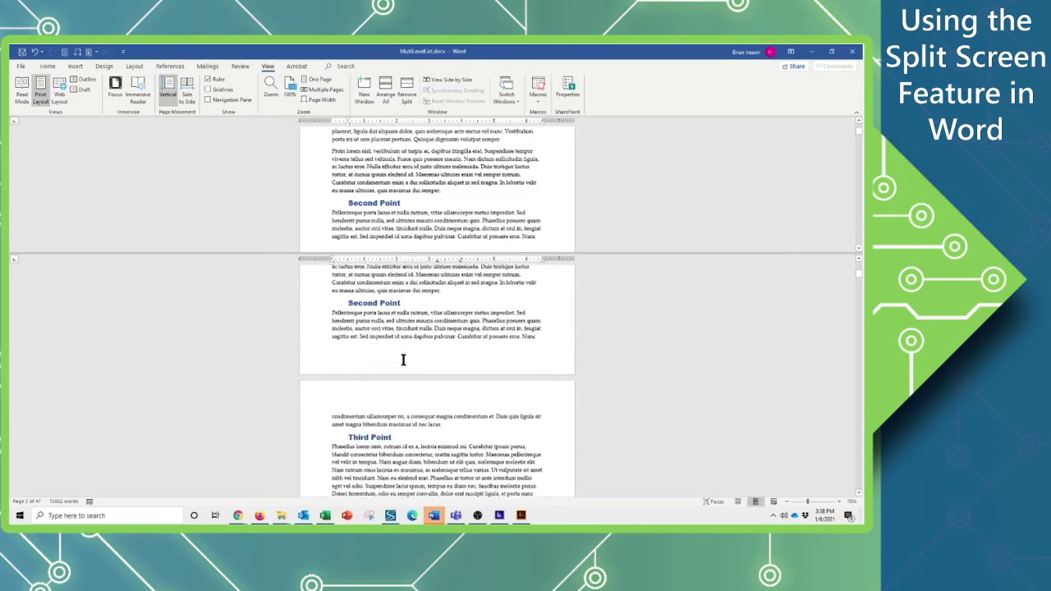
{"action": "scroll", "coordinate": [404, 359], "scroll_direction": "down", "scroll_amount": 2}
{"action": "scroll", "coordinate": [403, 359], "scroll_direction": "up", "scroll_amount": 4}
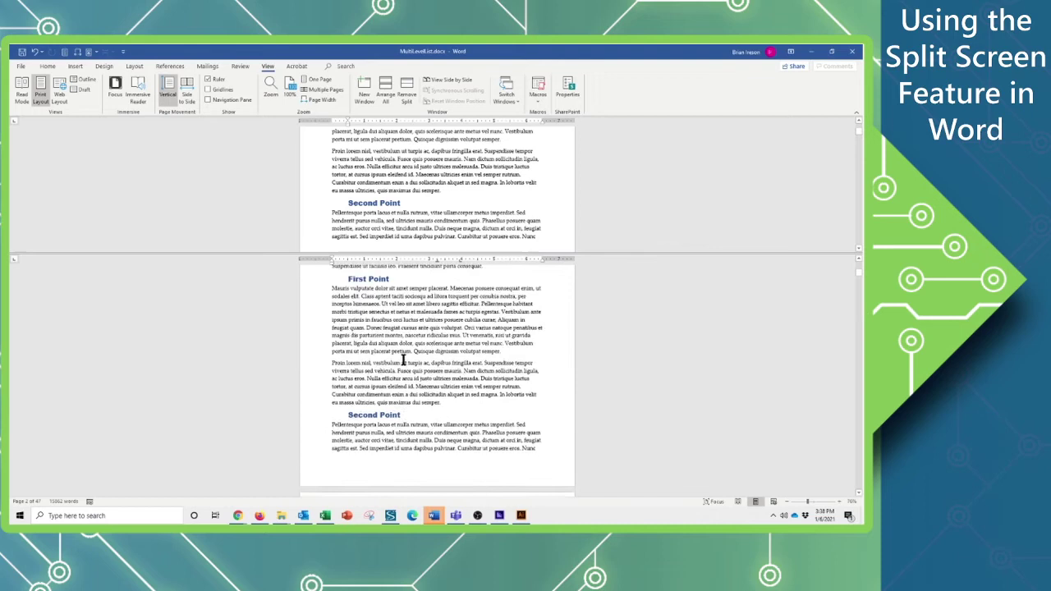
{"action": "scroll", "coordinate": [394, 324], "scroll_direction": "down", "scroll_amount": 1}
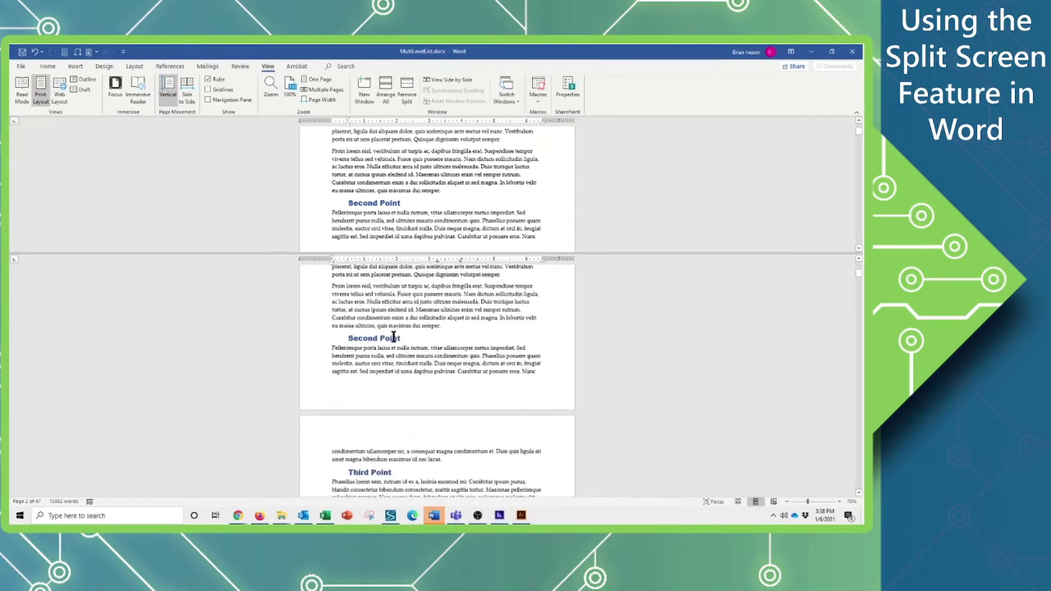
{"action": "scroll", "coordinate": [309, 328], "scroll_direction": "up", "scroll_amount": 2}
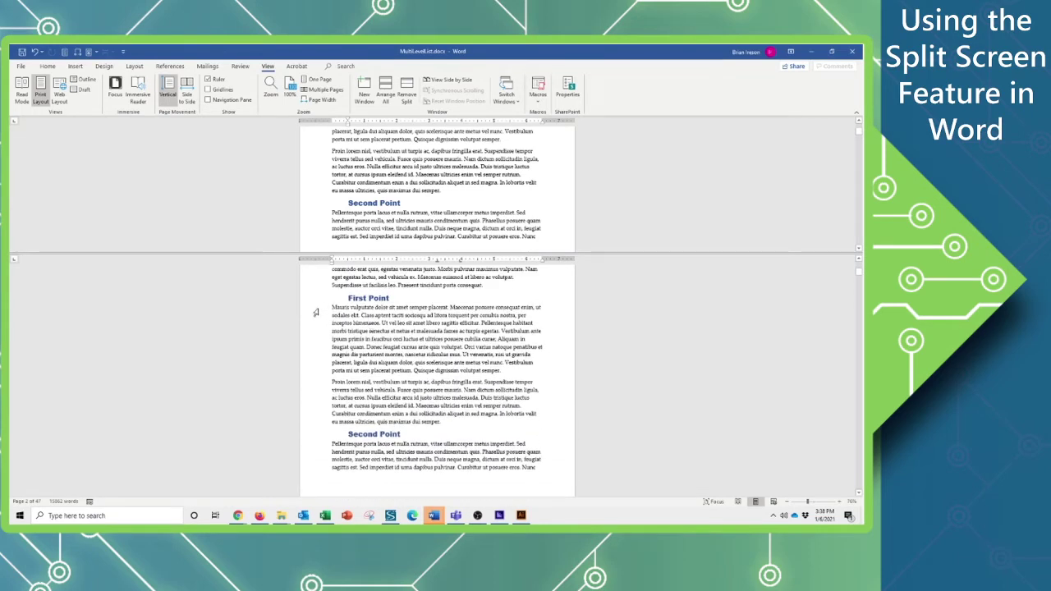
{"action": "left_click_drag", "start_coordinate": [315, 312], "coordinate": [321, 370]}
{"action": "scroll", "coordinate": [345, 395], "scroll_direction": "down", "scroll_amount": 6}
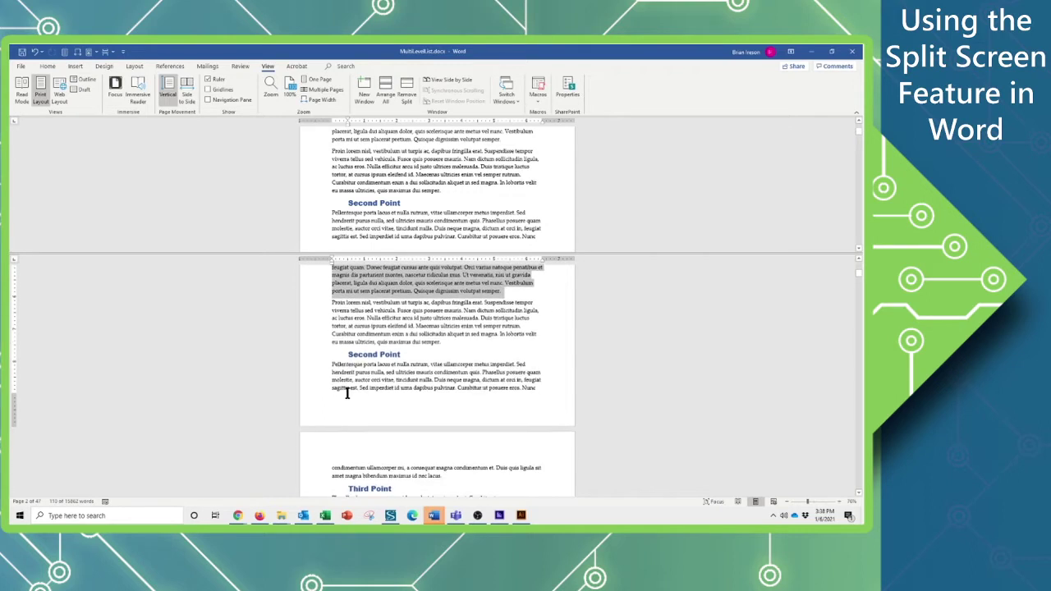
{"action": "scroll", "coordinate": [303, 360], "scroll_direction": "down", "scroll_amount": 1}
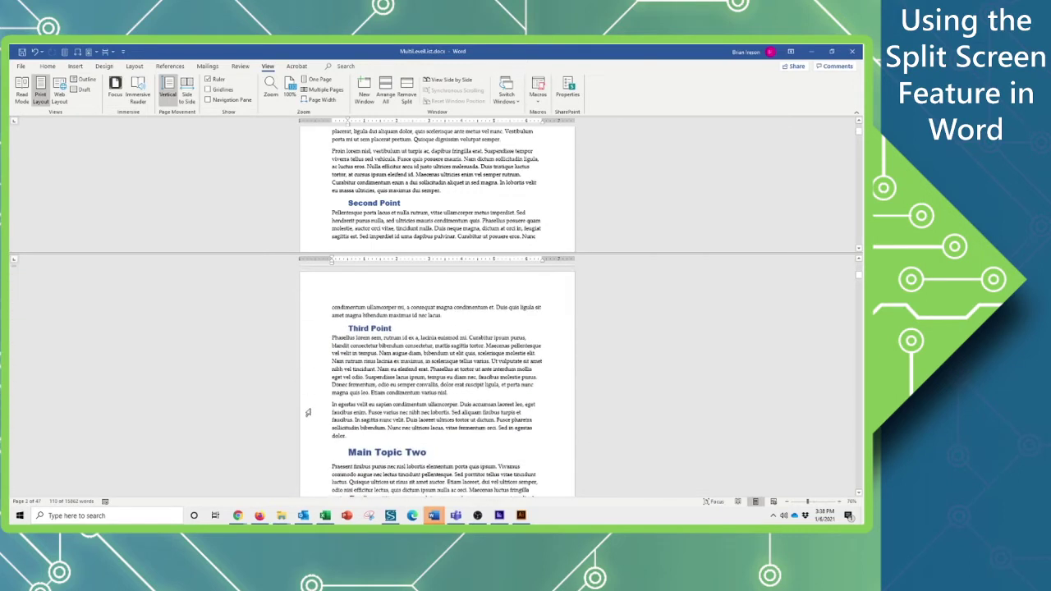
{"action": "left_click", "coordinate": [312, 407]}
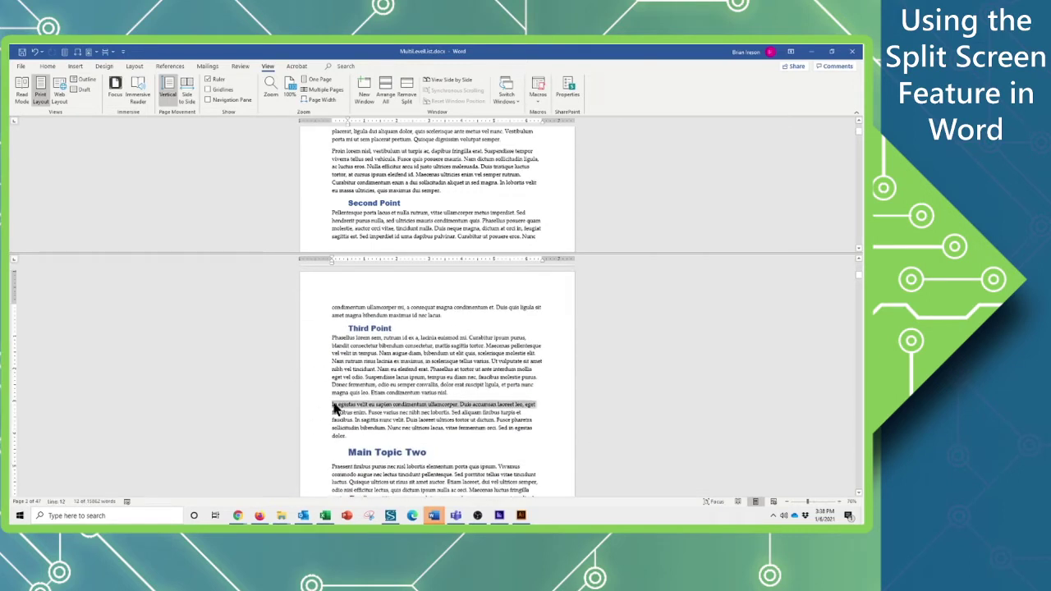
{"action": "scroll", "coordinate": [345, 361], "scroll_direction": "up", "scroll_amount": 5}
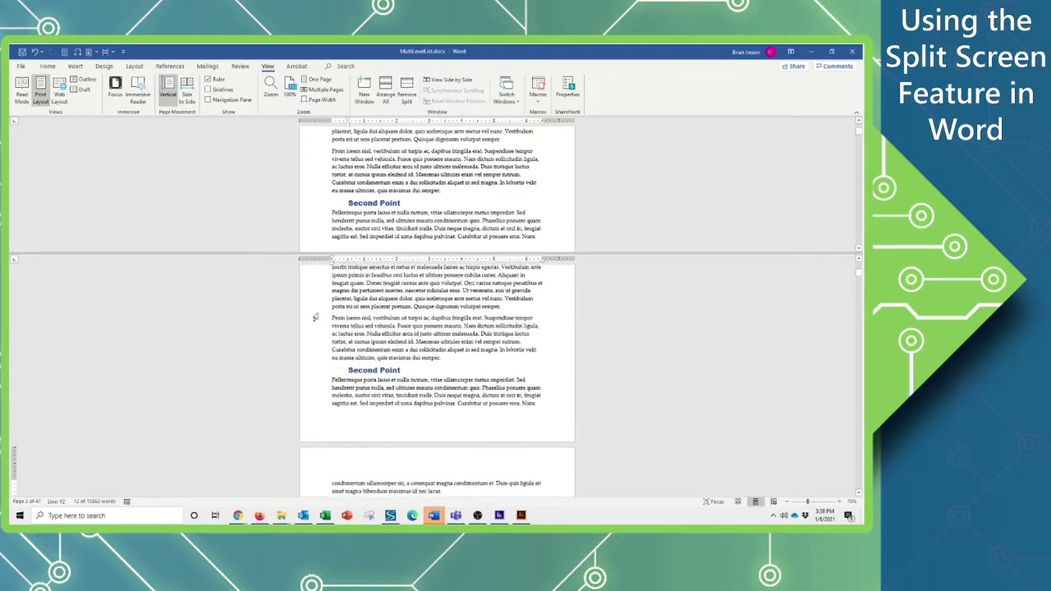
{"action": "left_click_drag", "start_coordinate": [314, 319], "coordinate": [312, 361]}
{"action": "scroll", "coordinate": [361, 354], "scroll_direction": "down", "scroll_amount": 3}
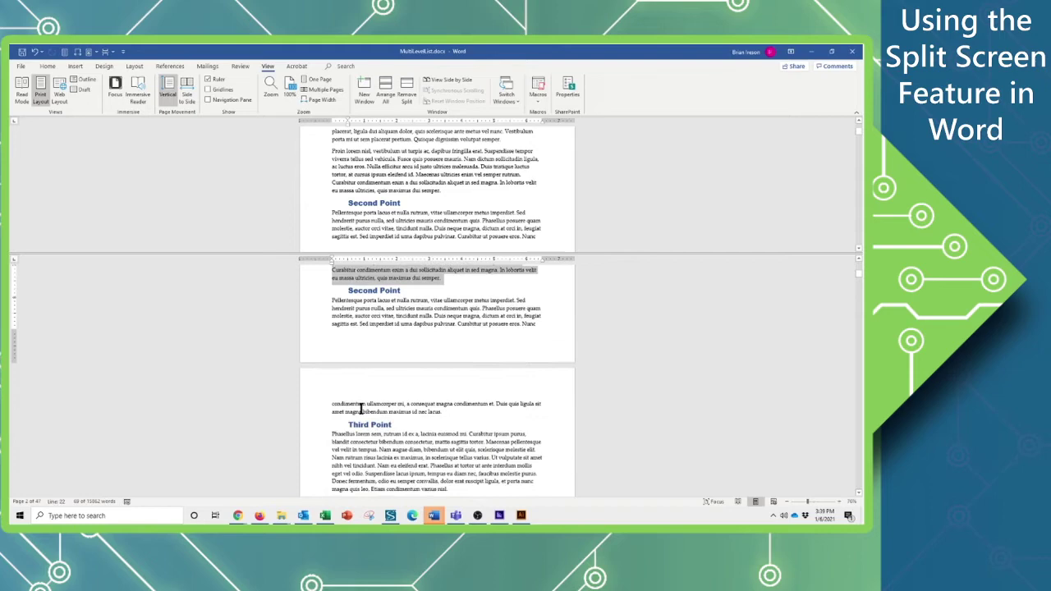
{"action": "scroll", "coordinate": [360, 408], "scroll_direction": "down", "scroll_amount": 3}
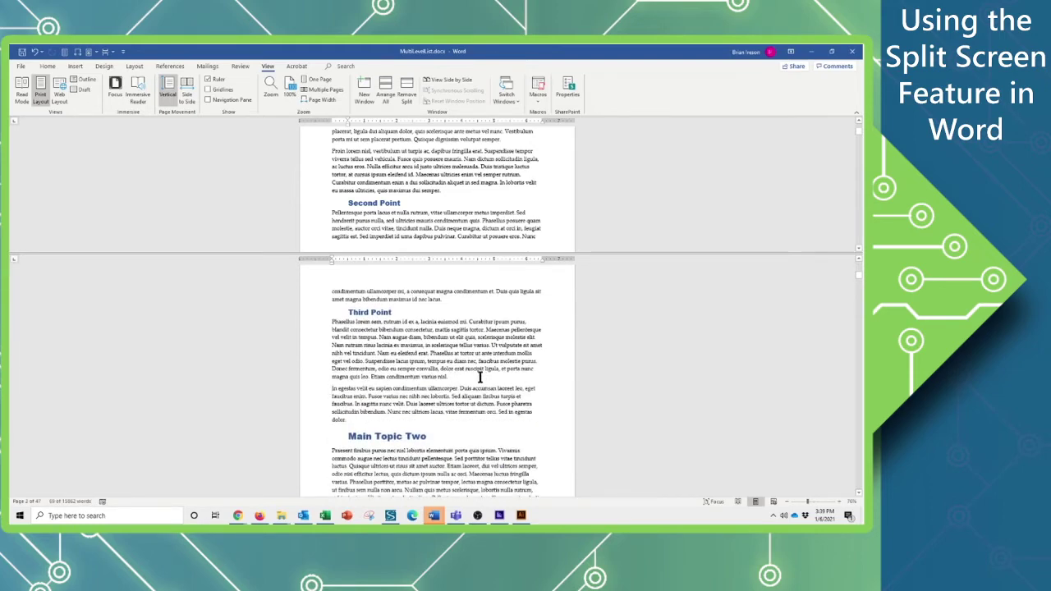
{"action": "scroll", "coordinate": [400, 374], "scroll_direction": "up", "scroll_amount": 6}
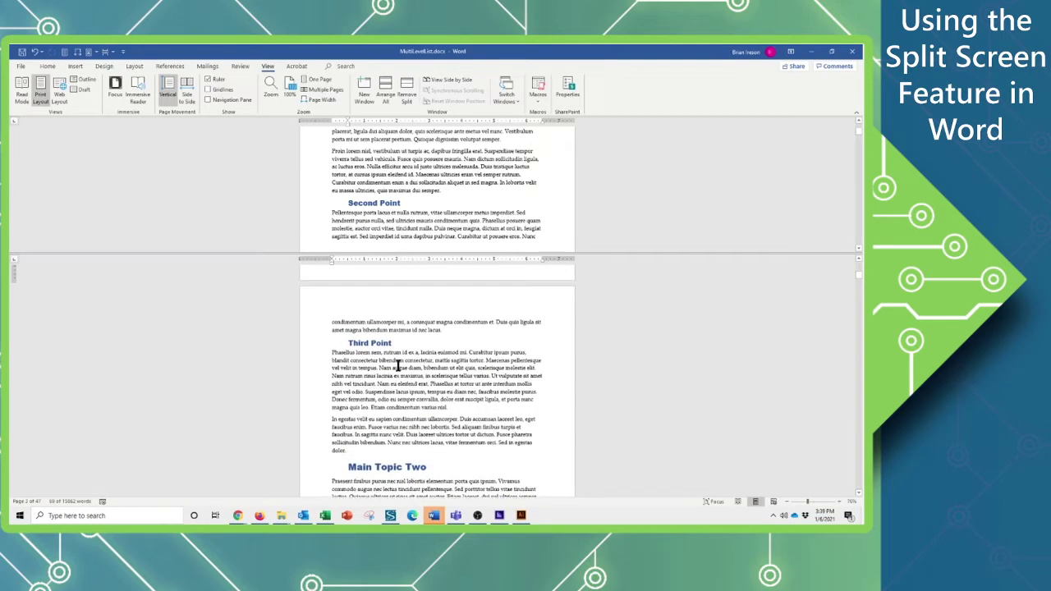
{"action": "scroll", "coordinate": [400, 276], "scroll_direction": "up", "scroll_amount": 2}
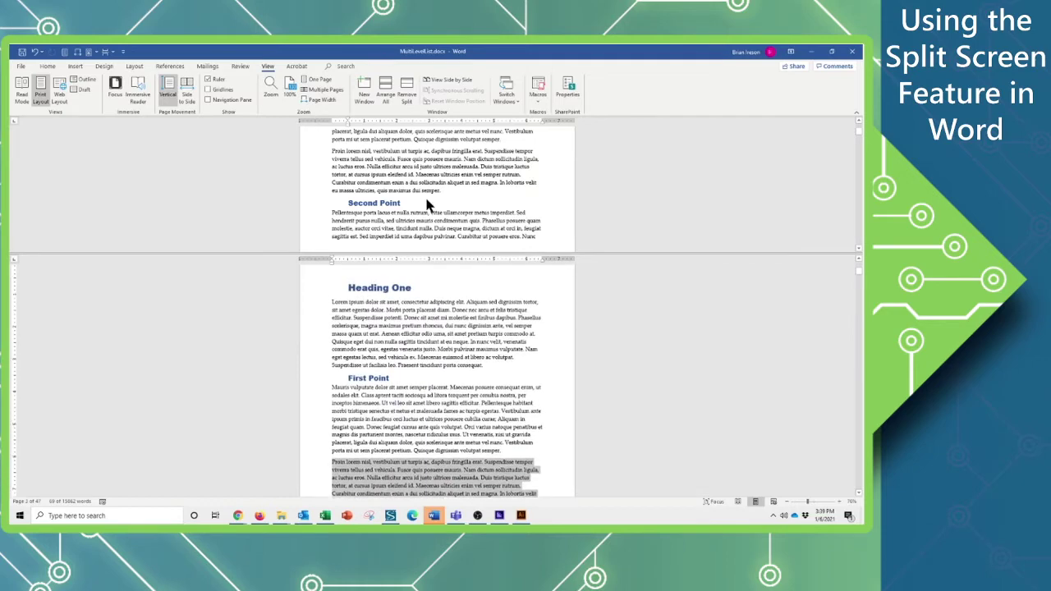
{"action": "left_click", "coordinate": [420, 197]}
{"action": "scroll", "coordinate": [421, 196], "scroll_direction": "up", "scroll_amount": 2}
{"action": "scroll", "coordinate": [420, 197], "scroll_direction": "up", "scroll_amount": 4}
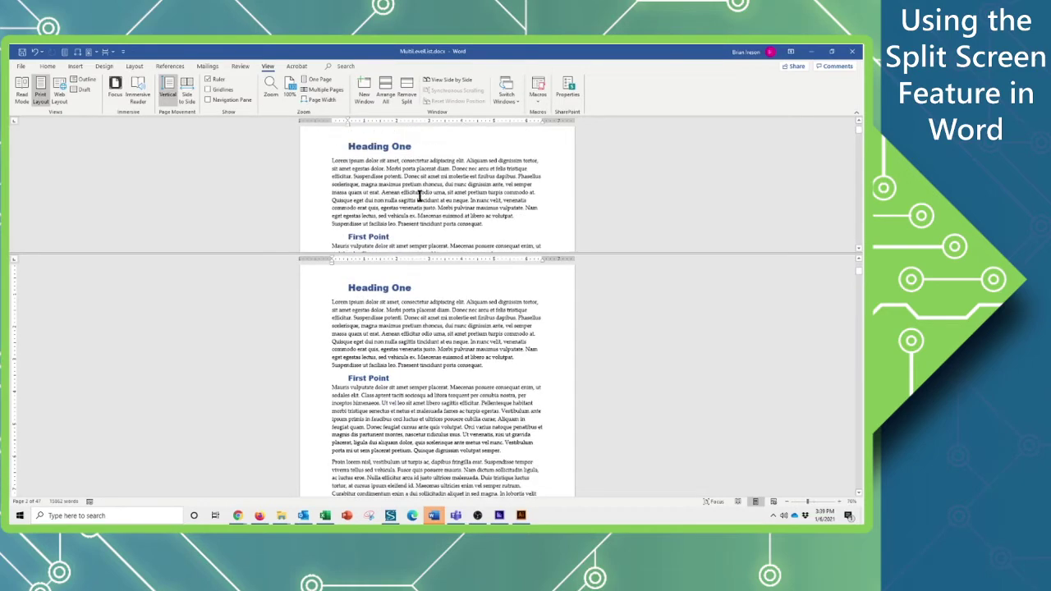
{"action": "scroll", "coordinate": [420, 197], "scroll_direction": "down", "scroll_amount": 2}
{"action": "scroll", "coordinate": [420, 197], "scroll_direction": "down", "scroll_amount": 5}
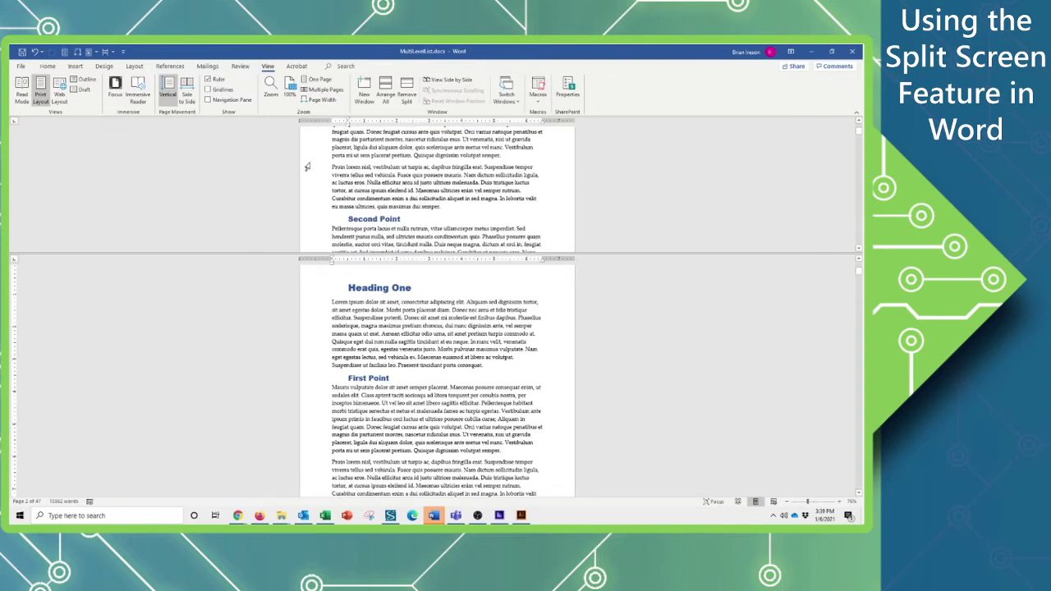
Step: Drag the Proin lorem nisl paragraph from the top pane to above In egestas velit in Third Point
{"action": "double_click", "coordinate": [309, 181]}
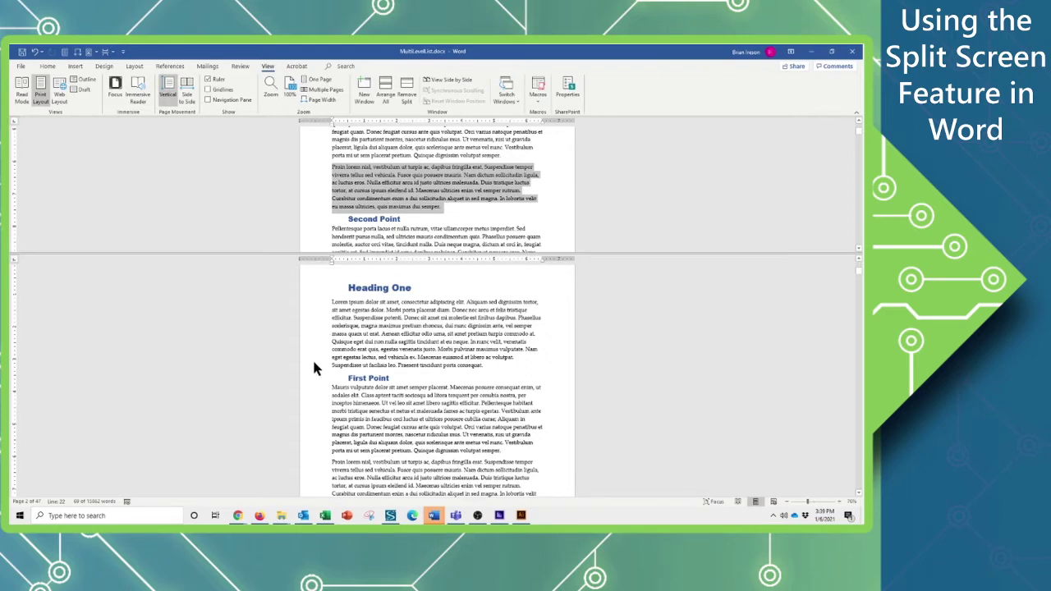
{"action": "scroll", "coordinate": [312, 359], "scroll_direction": "down", "scroll_amount": 2}
{"action": "scroll", "coordinate": [313, 353], "scroll_direction": "down", "scroll_amount": 6}
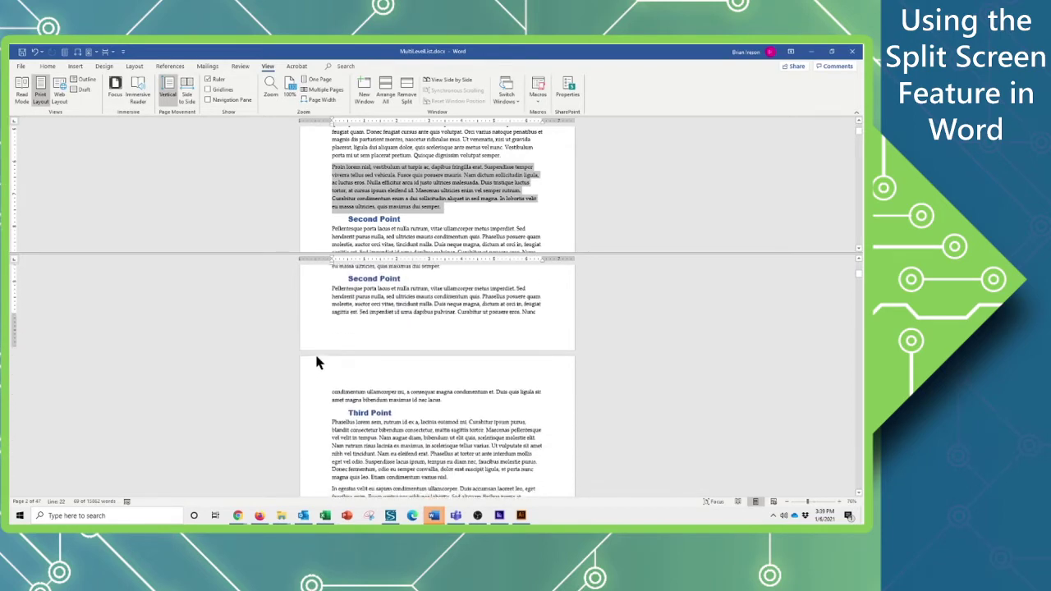
{"action": "scroll", "coordinate": [319, 361], "scroll_direction": "down", "scroll_amount": 2}
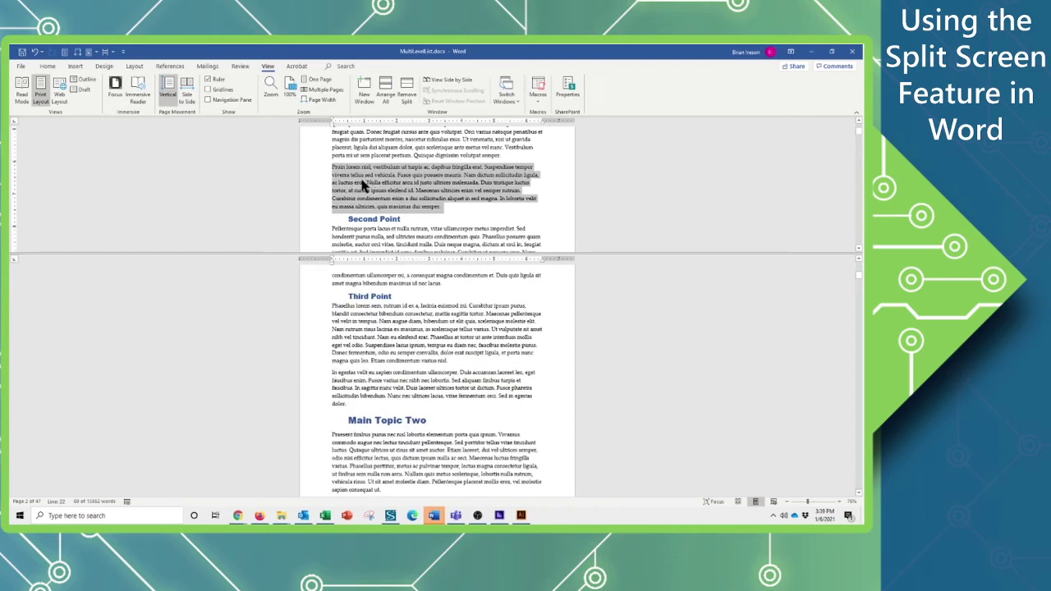
{"action": "left_click_drag", "start_coordinate": [367, 188], "coordinate": [333, 383]}
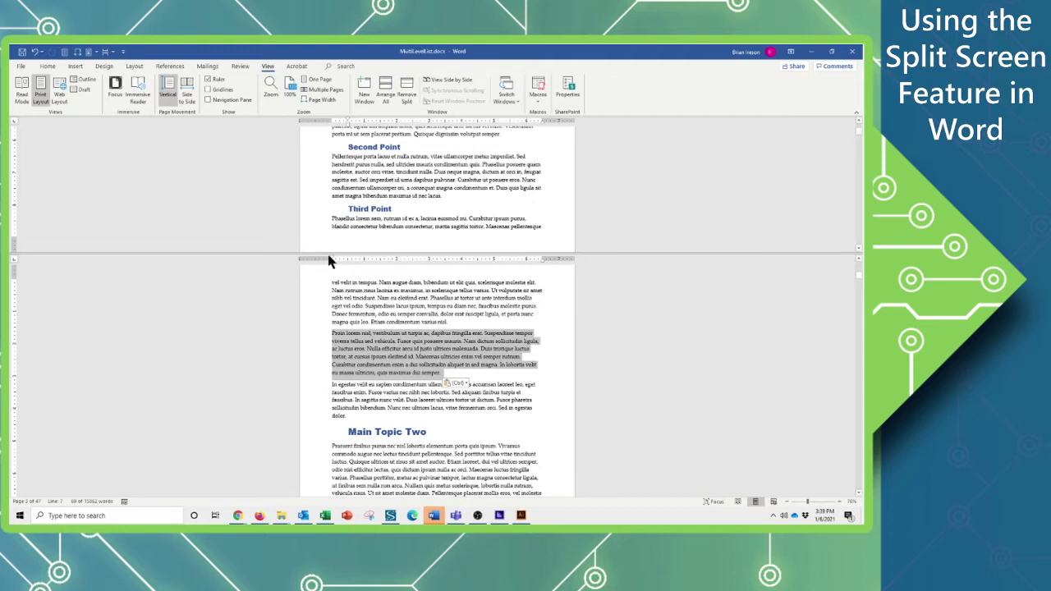
Step: Collapse the Third Point, Second Point and First Point headings in the upper pane
{"action": "left_click", "coordinate": [346, 216]}
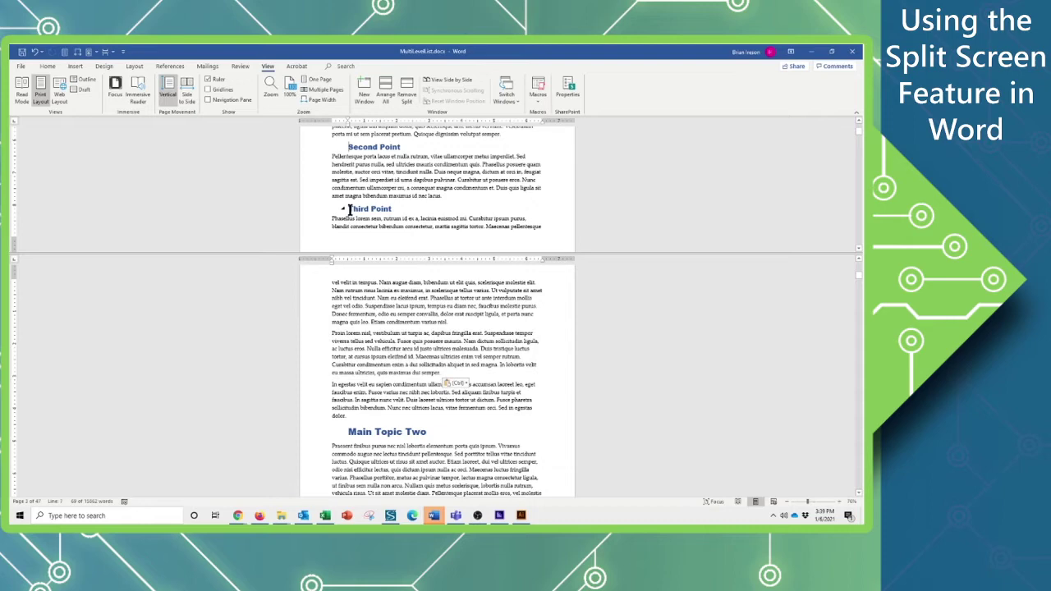
{"action": "left_click", "coordinate": [343, 209]}
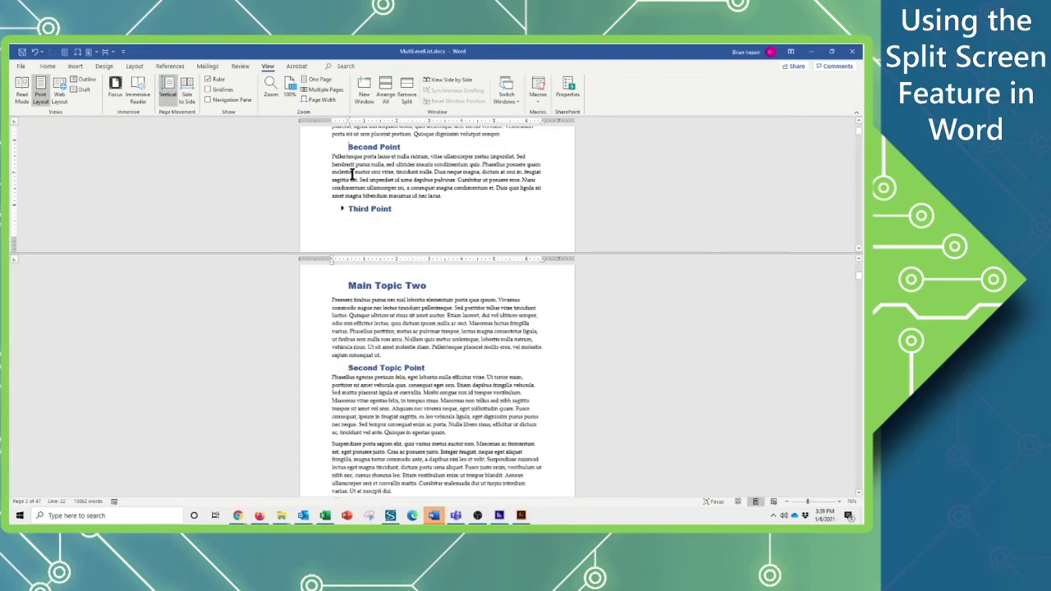
{"action": "left_click", "coordinate": [343, 146]}
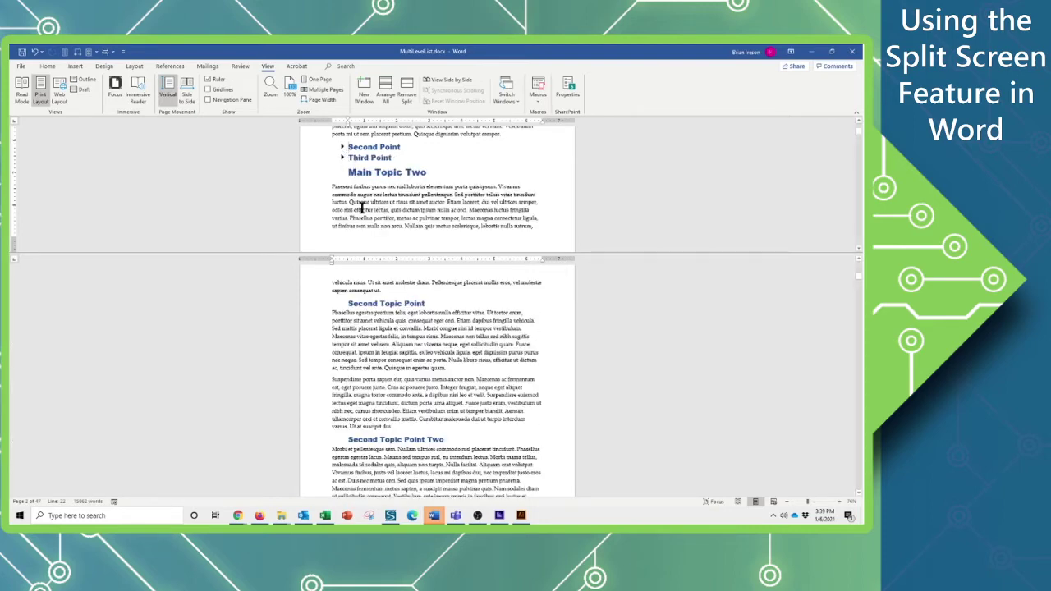
{"action": "scroll", "coordinate": [361, 210], "scroll_direction": "up", "scroll_amount": 5}
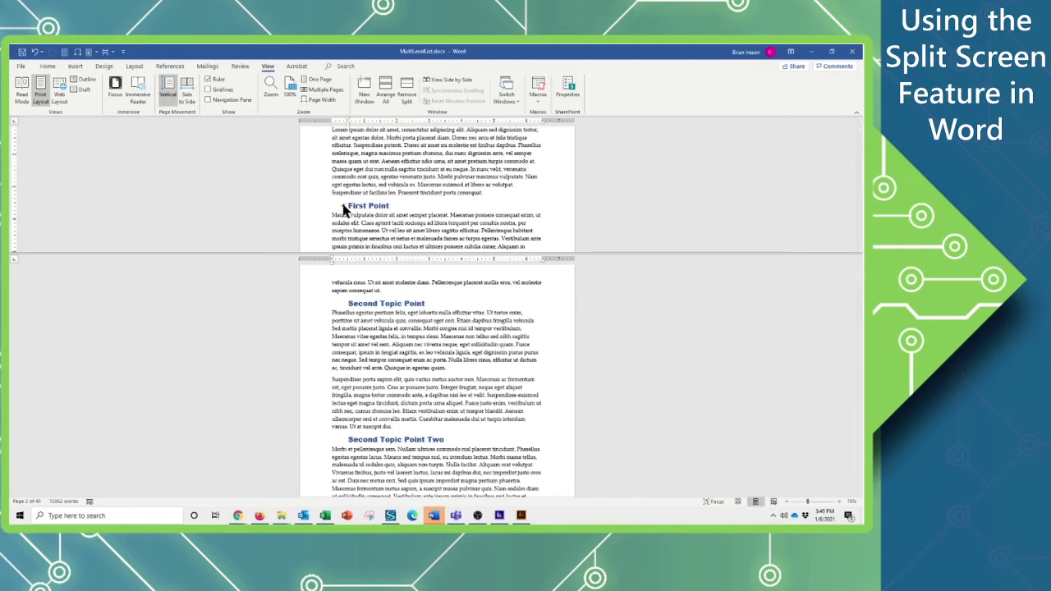
{"action": "left_click", "coordinate": [342, 206]}
{"action": "scroll", "coordinate": [366, 218], "scroll_direction": "down", "scroll_amount": 3}
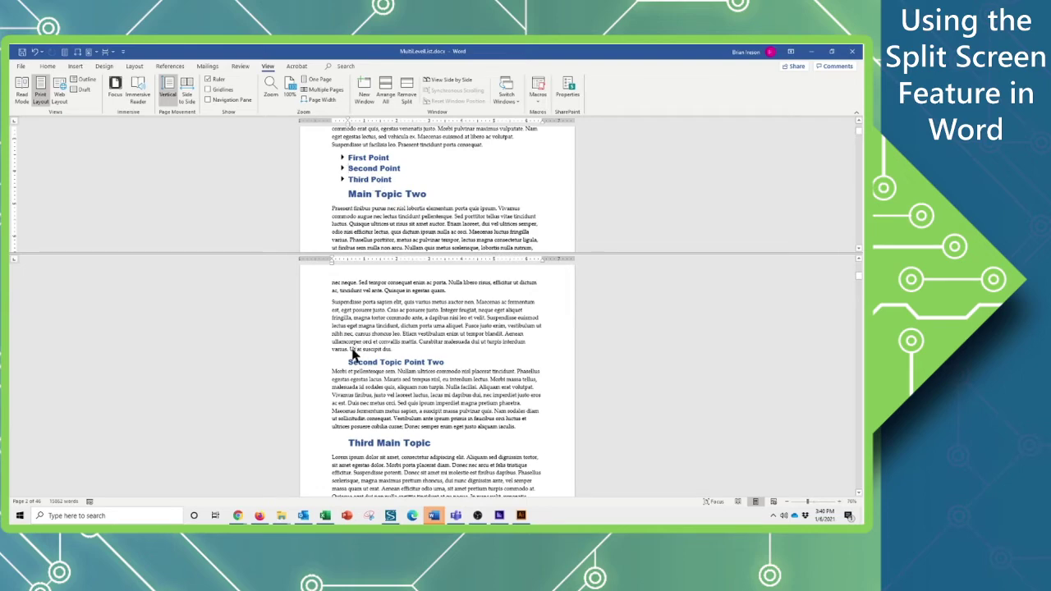
Step: Switch to the lower pane and scroll through the document there
{"action": "left_click", "coordinate": [364, 374]}
{"action": "scroll", "coordinate": [370, 377], "scroll_direction": "down", "scroll_amount": 3}
{"action": "scroll", "coordinate": [373, 364], "scroll_direction": "up", "scroll_amount": 5}
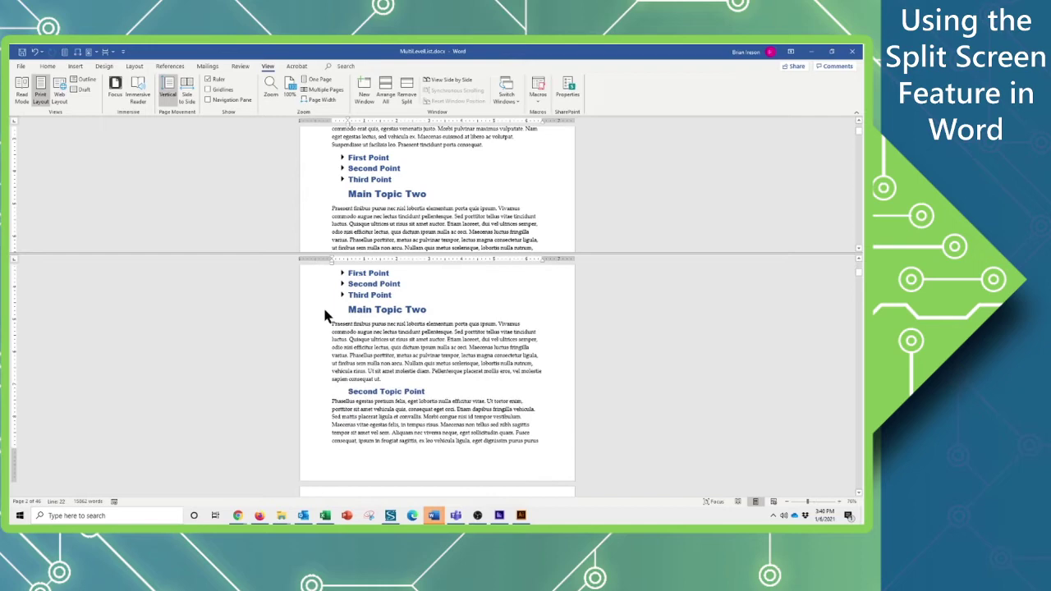
{"action": "scroll", "coordinate": [368, 351], "scroll_direction": "down", "scroll_amount": 10}
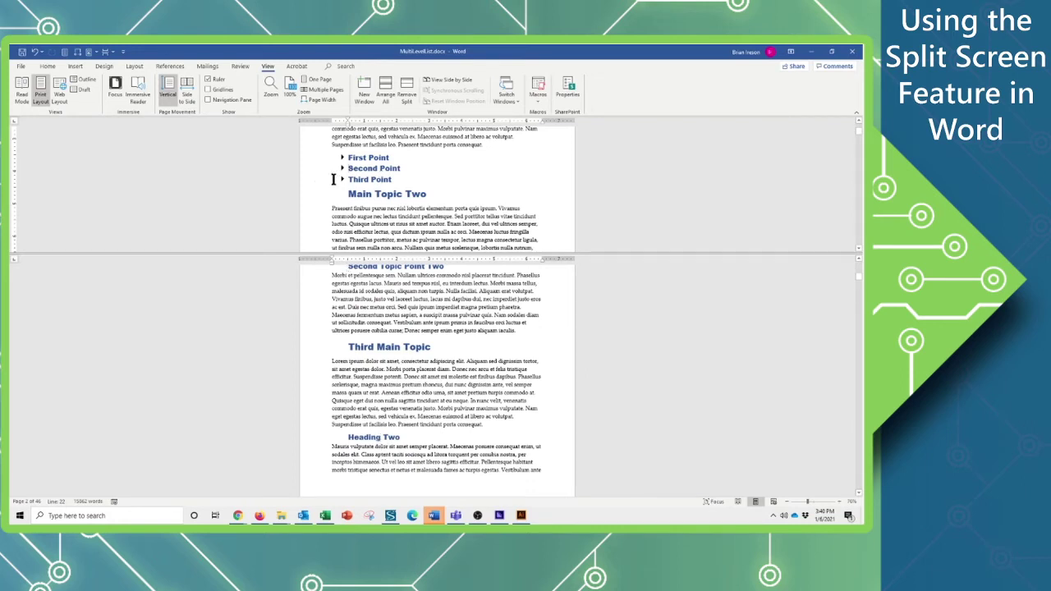
Step: Drag the collapsed Third Point heading below Third Main Topic, then expand and recollapse it
{"action": "left_click", "coordinate": [309, 182]}
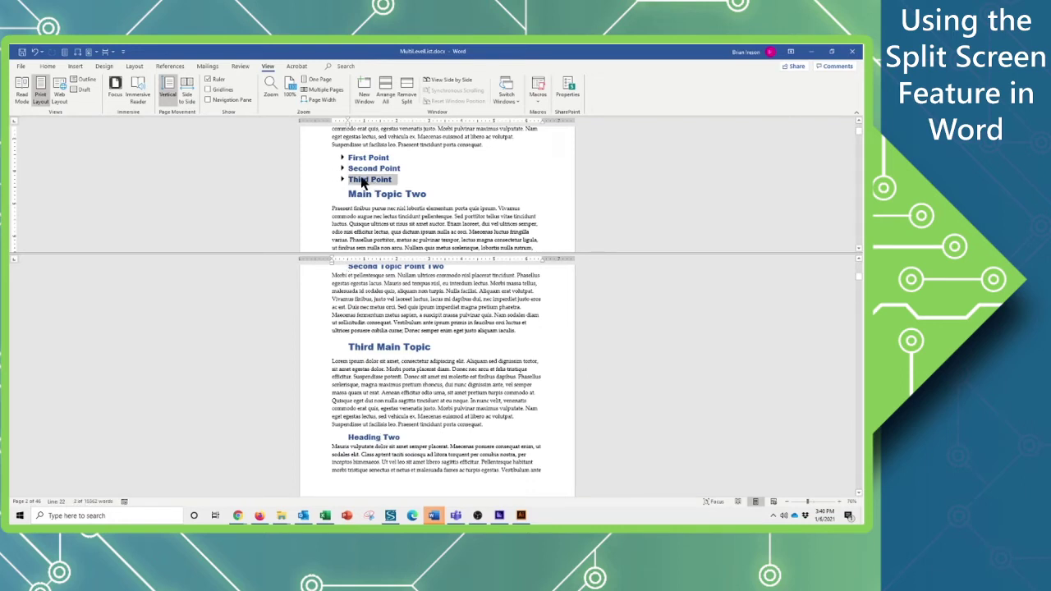
{"action": "left_click_drag", "start_coordinate": [361, 182], "coordinate": [320, 378]}
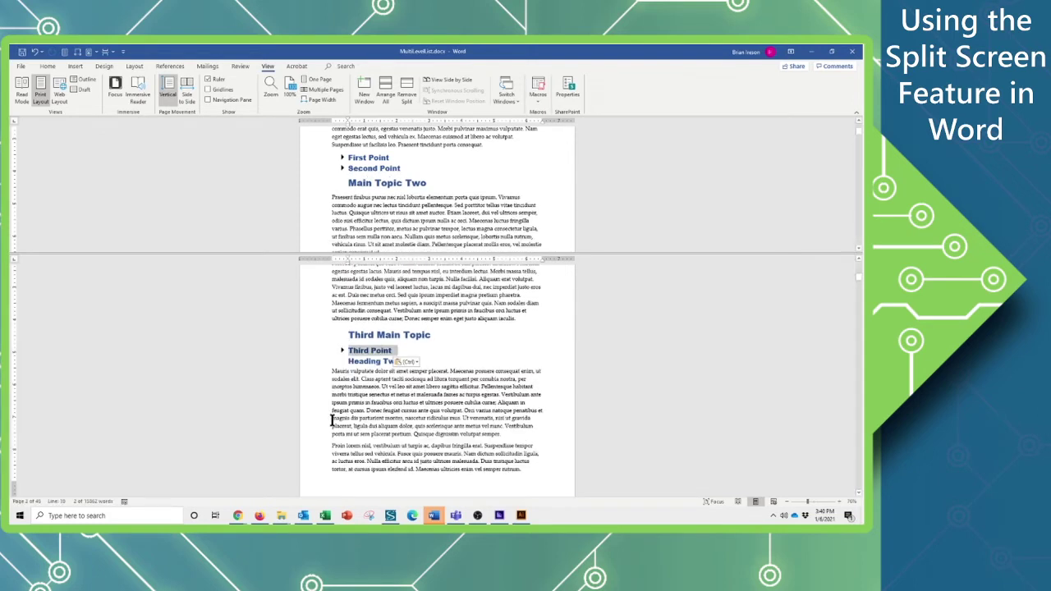
{"action": "left_click", "coordinate": [342, 352]}
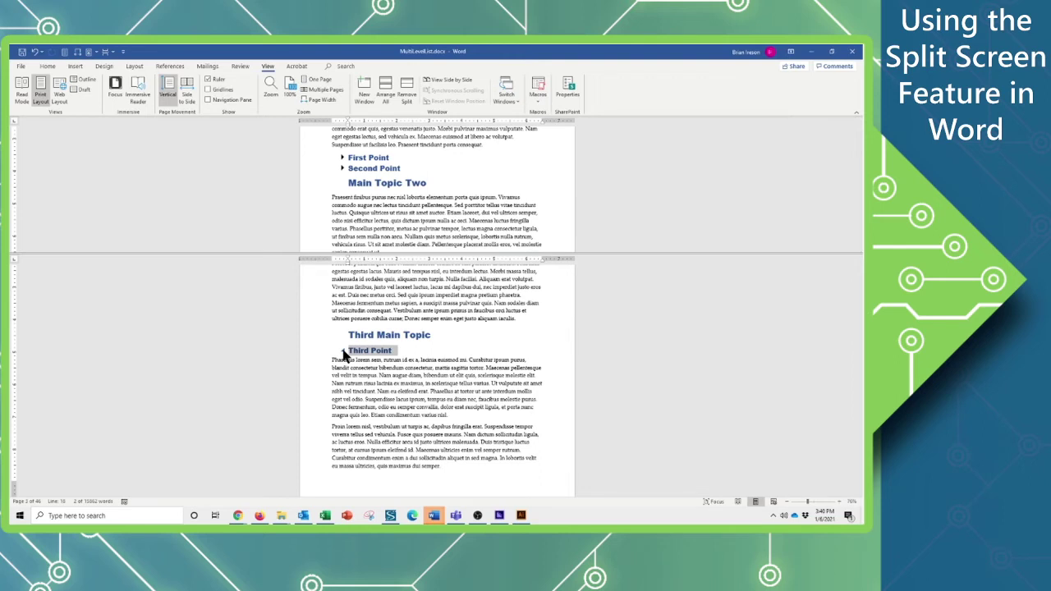
{"action": "left_click", "coordinate": [343, 351]}
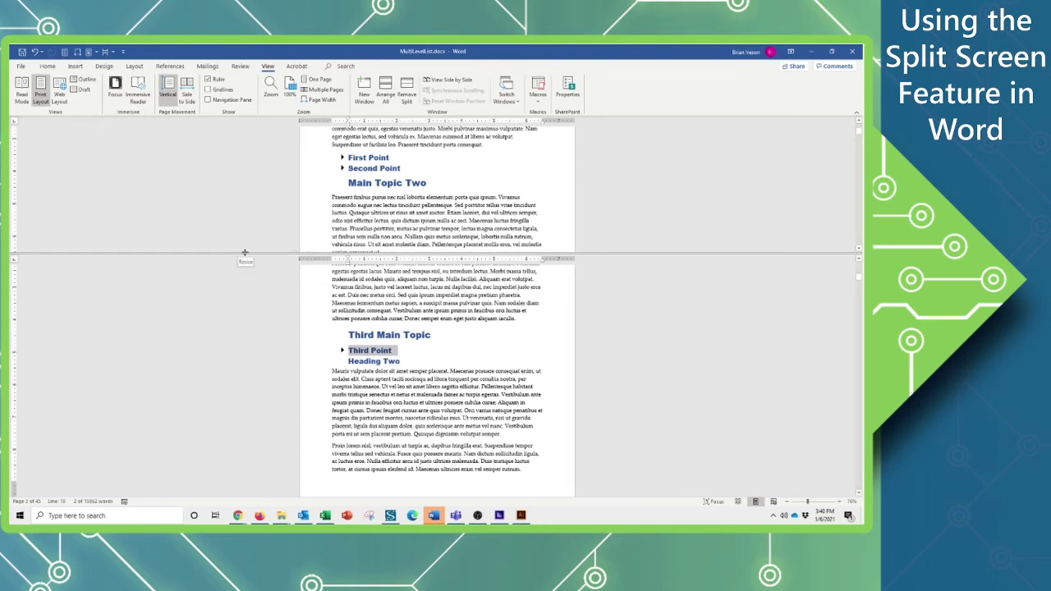
Step: Shrink the upper pane slightly, then double-click the split bar to return to one pane
{"action": "left_click_drag", "start_coordinate": [244, 253], "coordinate": [243, 226]}
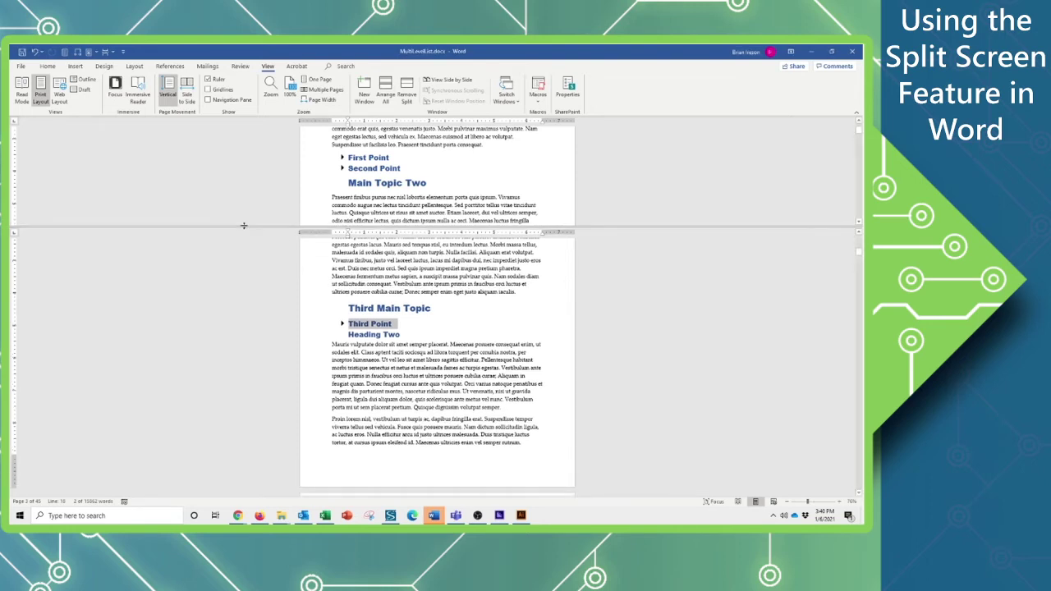
{"action": "double_click", "coordinate": [243, 226]}
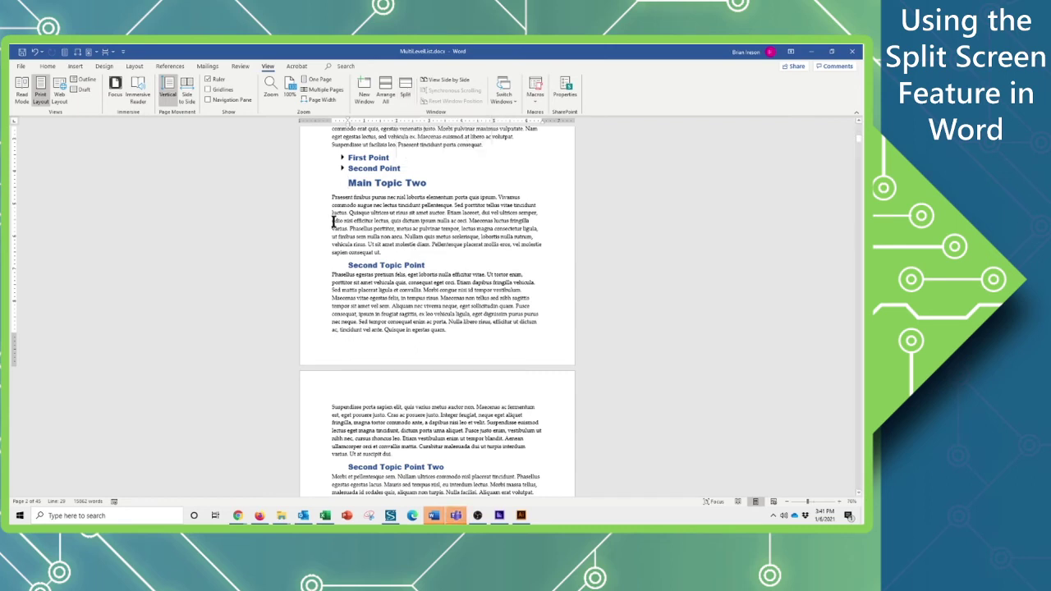
Step: Scroll up to the cover page at the start of MultiLevelList.docx
{"action": "scroll", "coordinate": [366, 279], "scroll_direction": "up", "scroll_amount": 3}
{"action": "scroll", "coordinate": [373, 280], "scroll_direction": "up", "scroll_amount": 10}
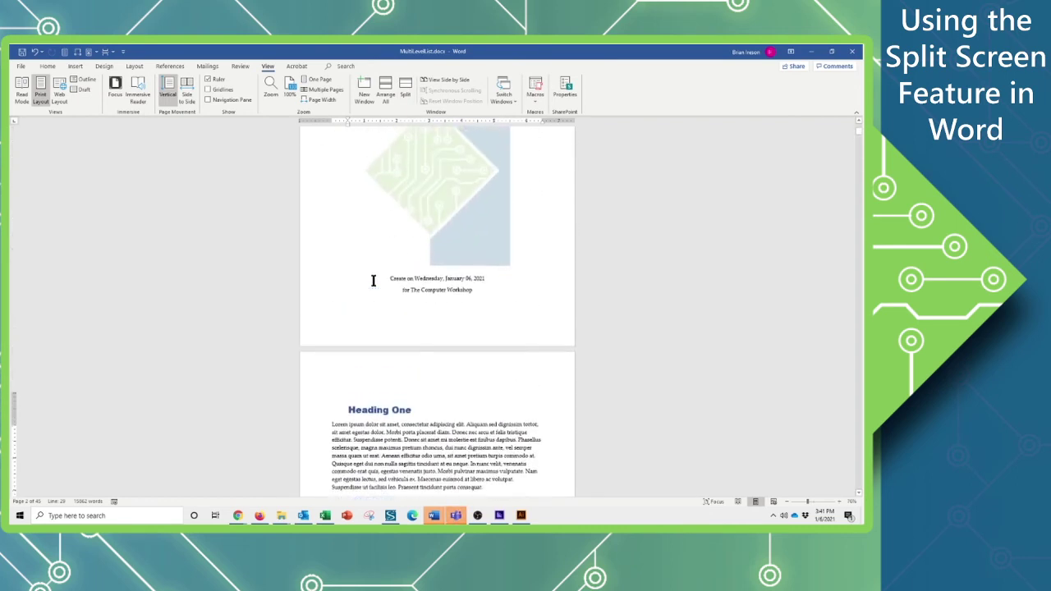